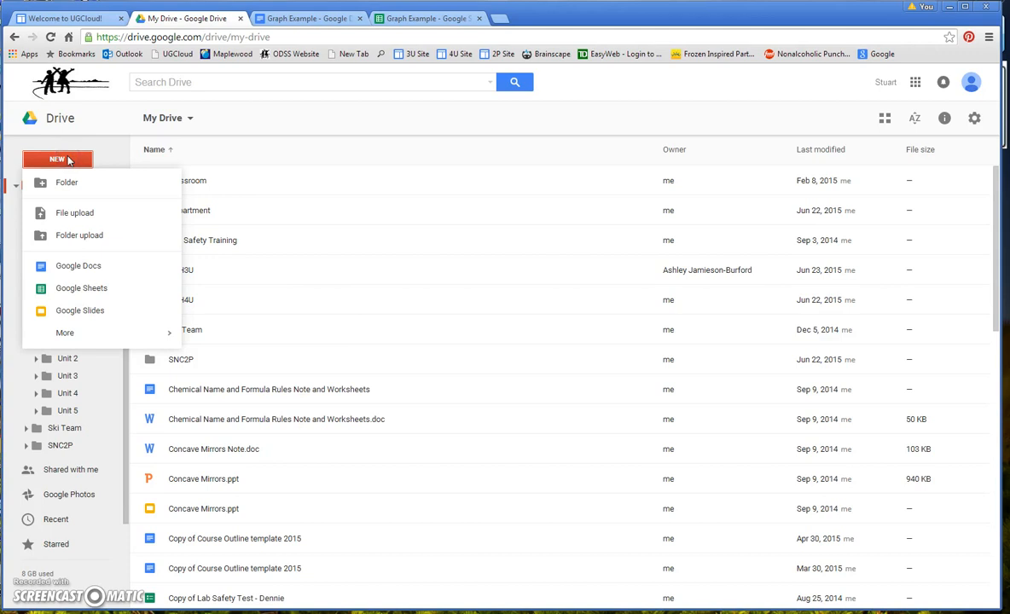
# Step: Create a blank Google Sheets spreadsheet, and switch to the already open Graph Example spreadsheet
pyautogui.click(97, 292)
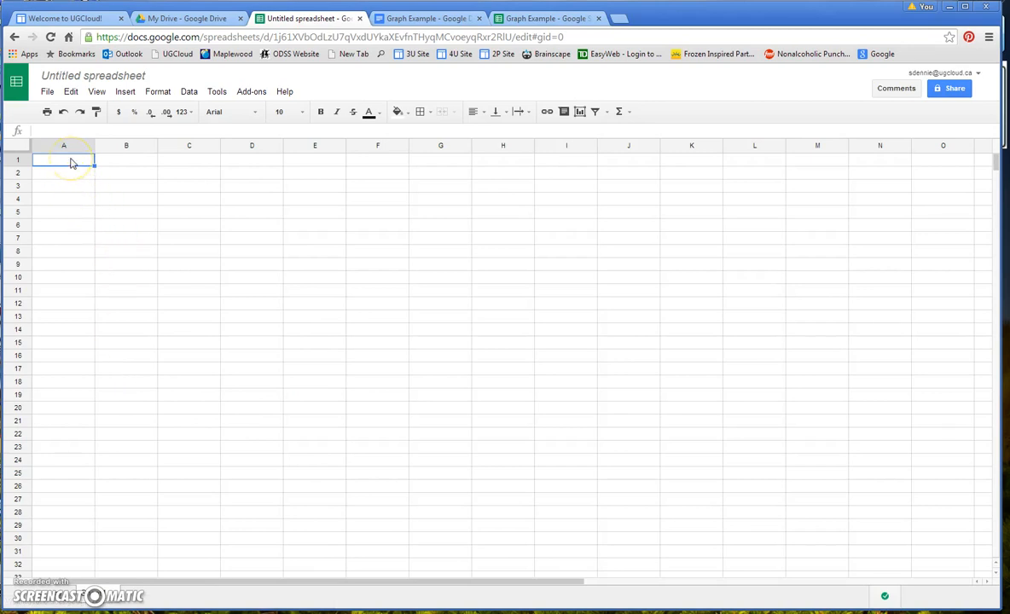
pyautogui.click(522, 17)
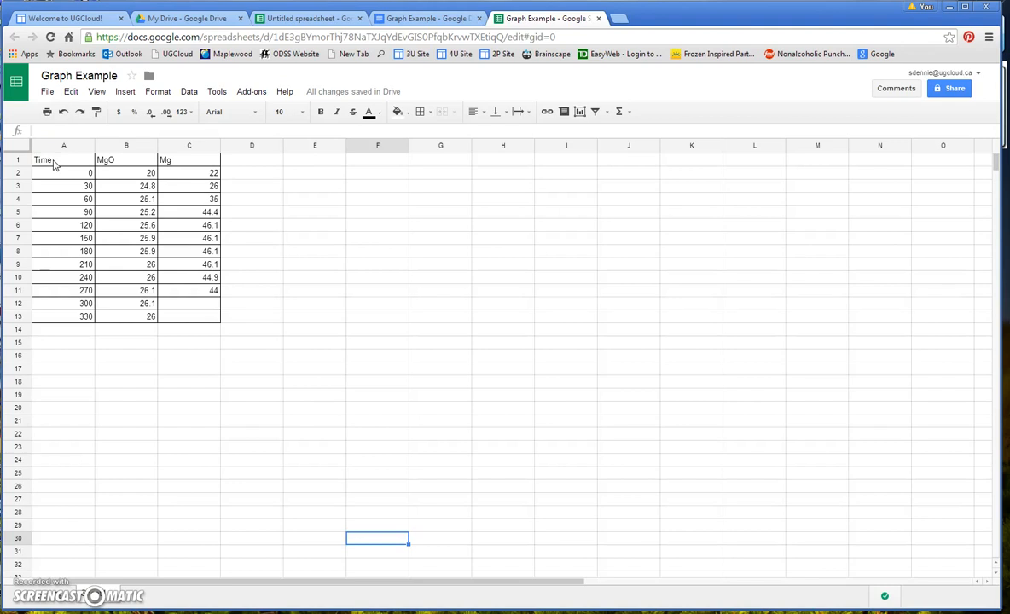
# Step: Start a new chart from the Time, MgO and Mg data in A1:C13
pyautogui.moveTo(53, 165); pyautogui.dragTo(205, 319)
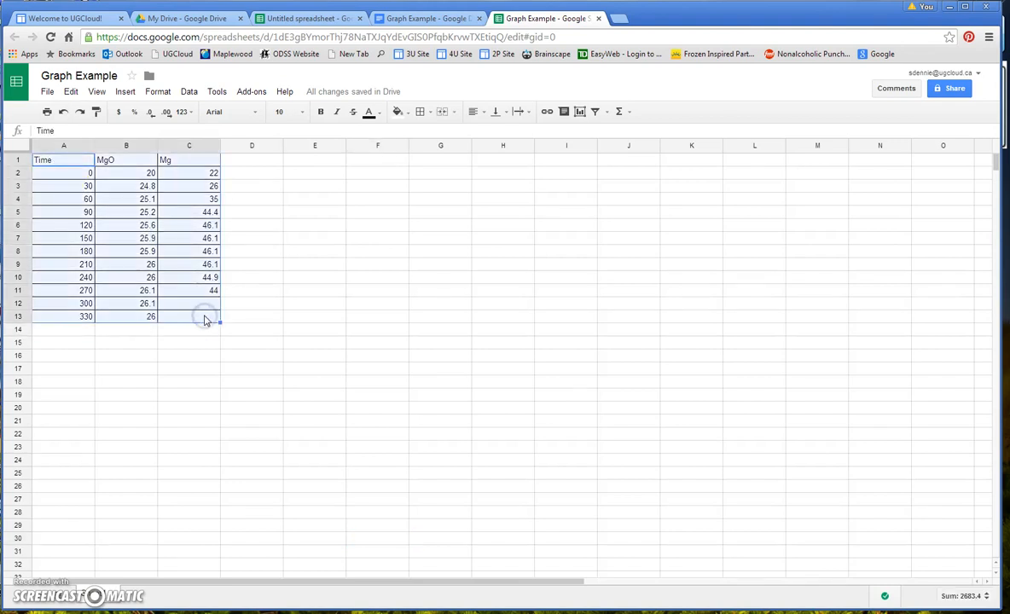
pyautogui.click(125, 91)
pyautogui.click(127, 92)
pyautogui.click(127, 92)
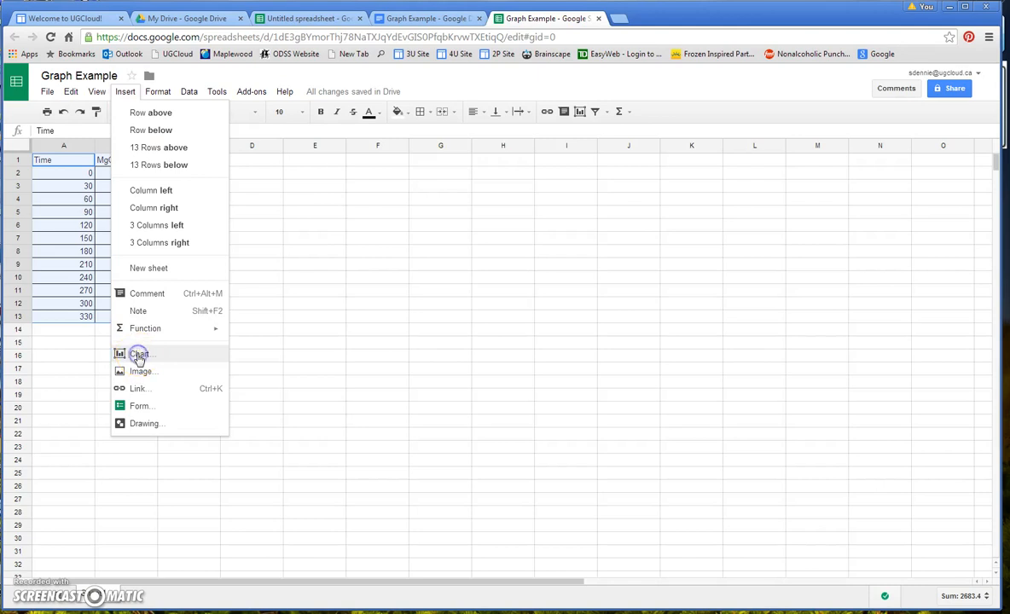
pyautogui.click(182, 165)
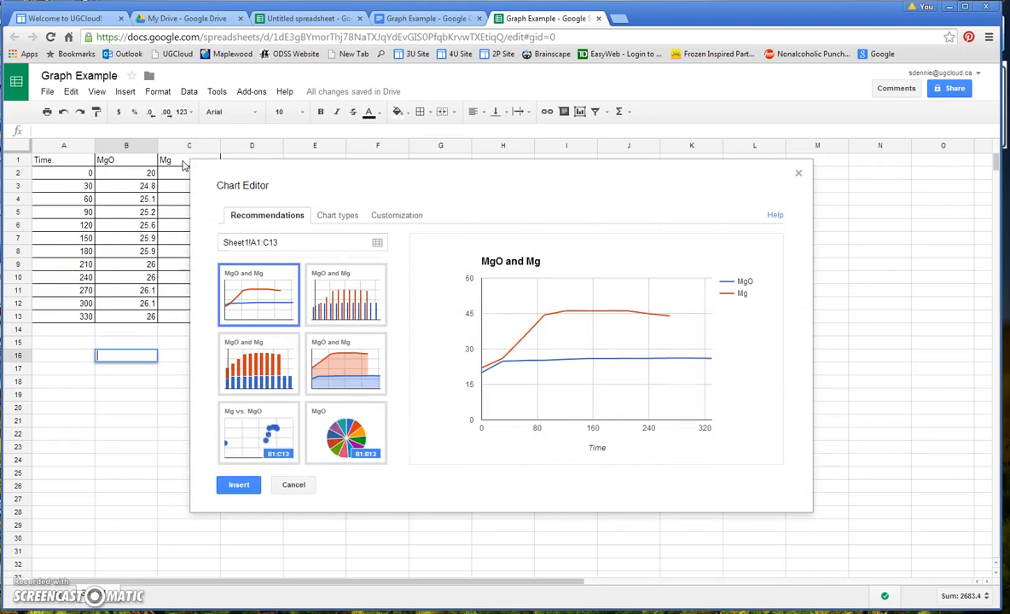
pyautogui.click(678, 390)
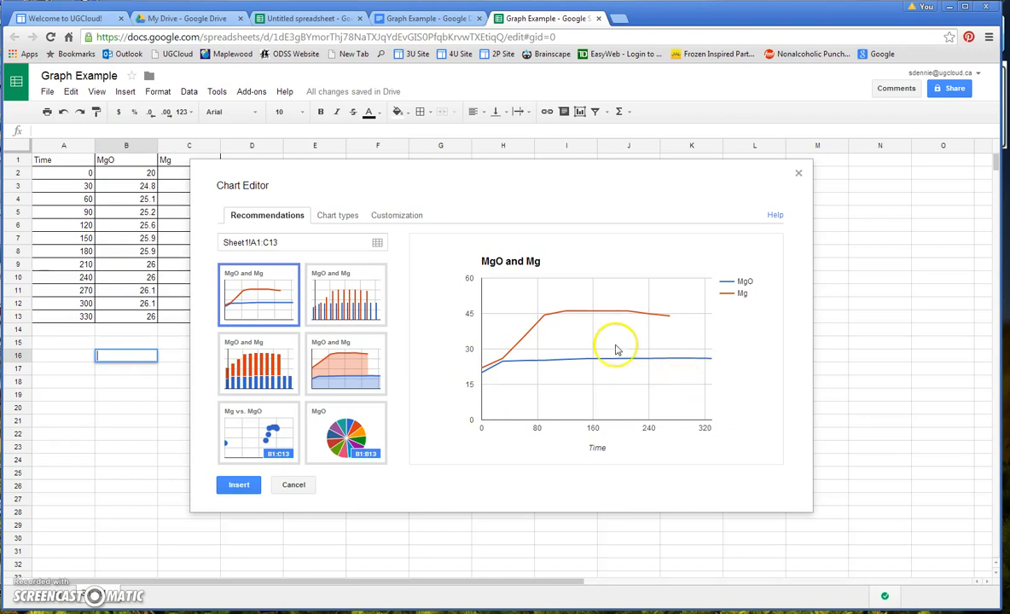
# Step: Compare the line chart types and choose Smooth line chart, with column A used as labels
pyautogui.click(341, 218)
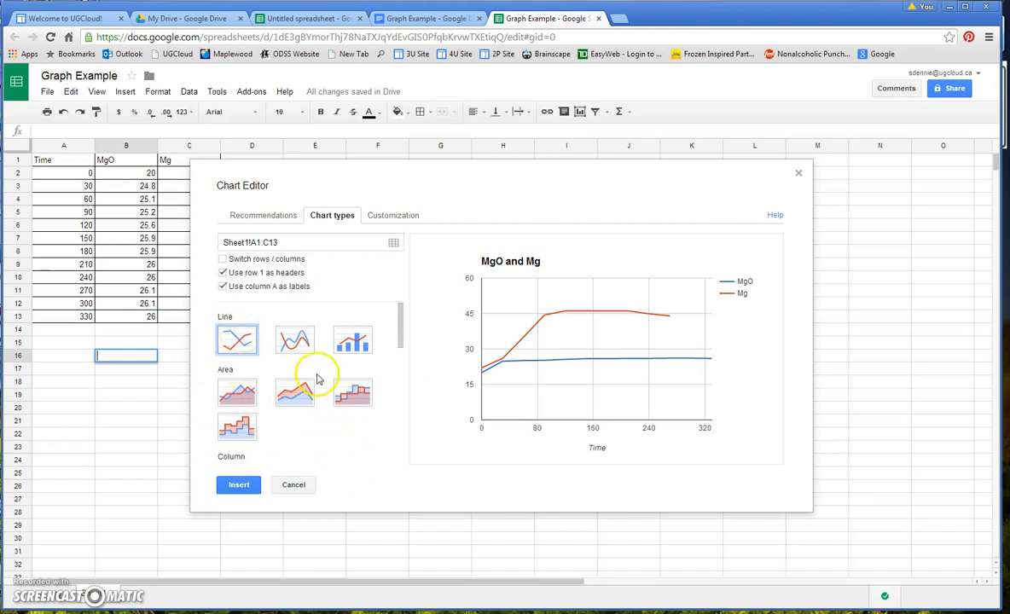
pyautogui.click(244, 338)
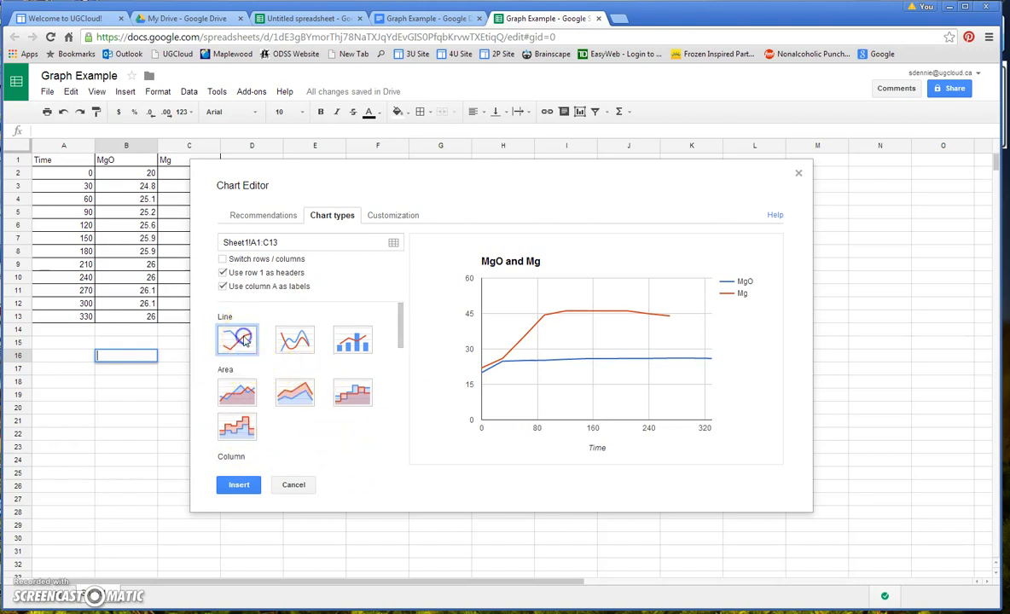
pyautogui.click(295, 341)
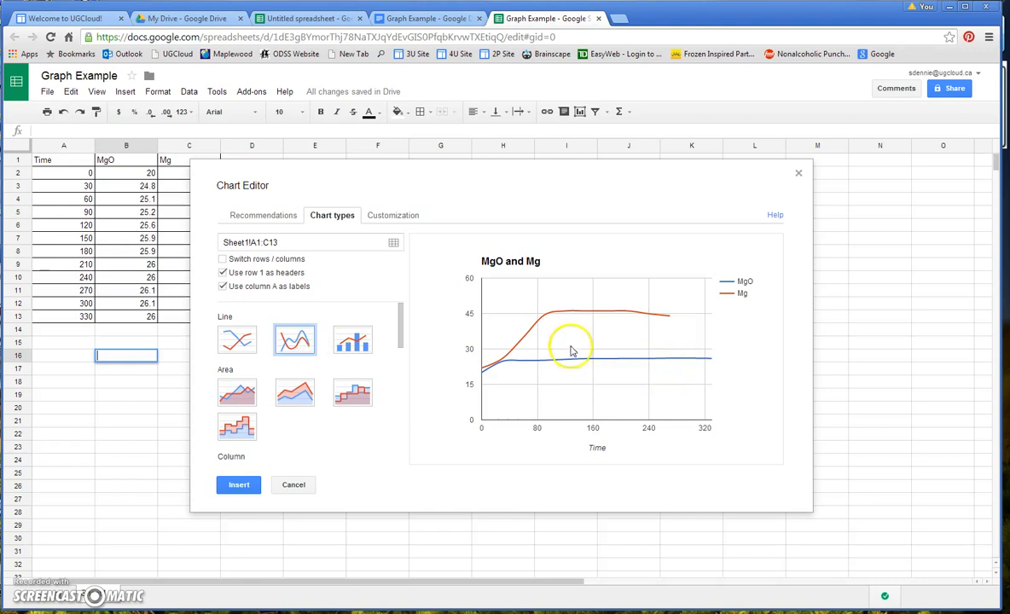
pyautogui.moveTo(547, 317)
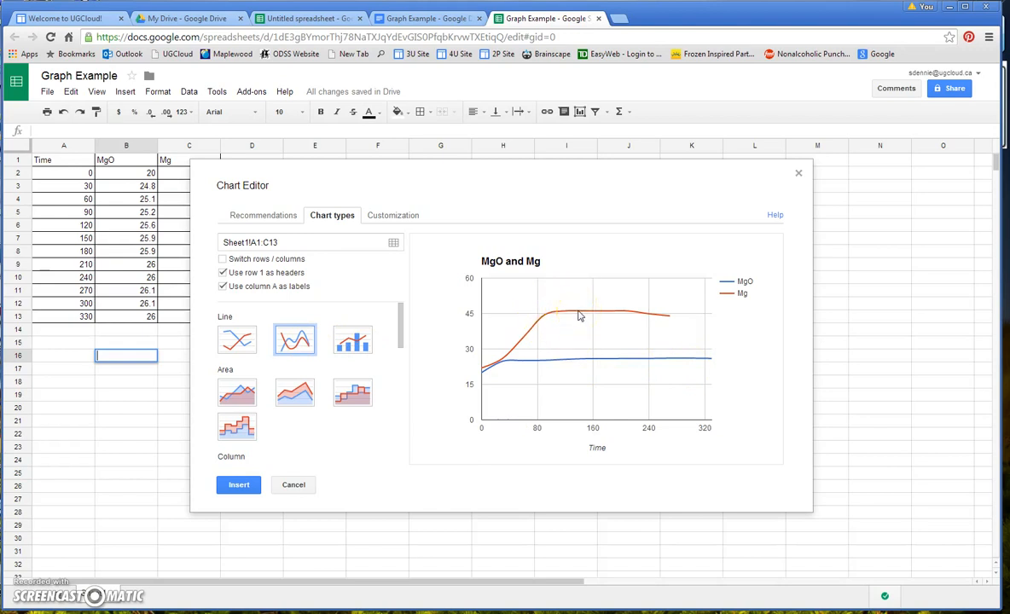
pyautogui.click(242, 343)
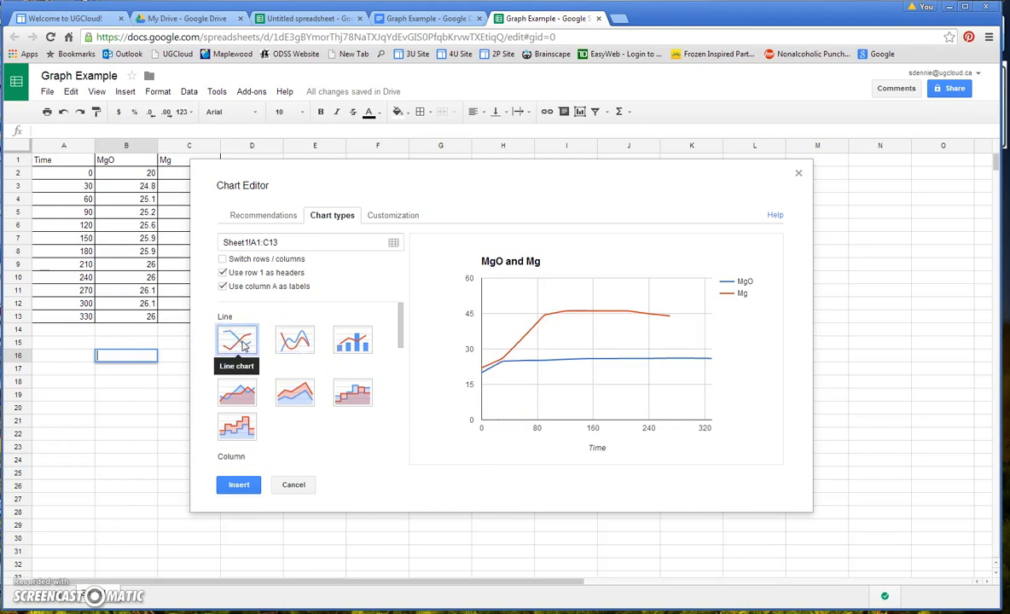
pyautogui.click(292, 339)
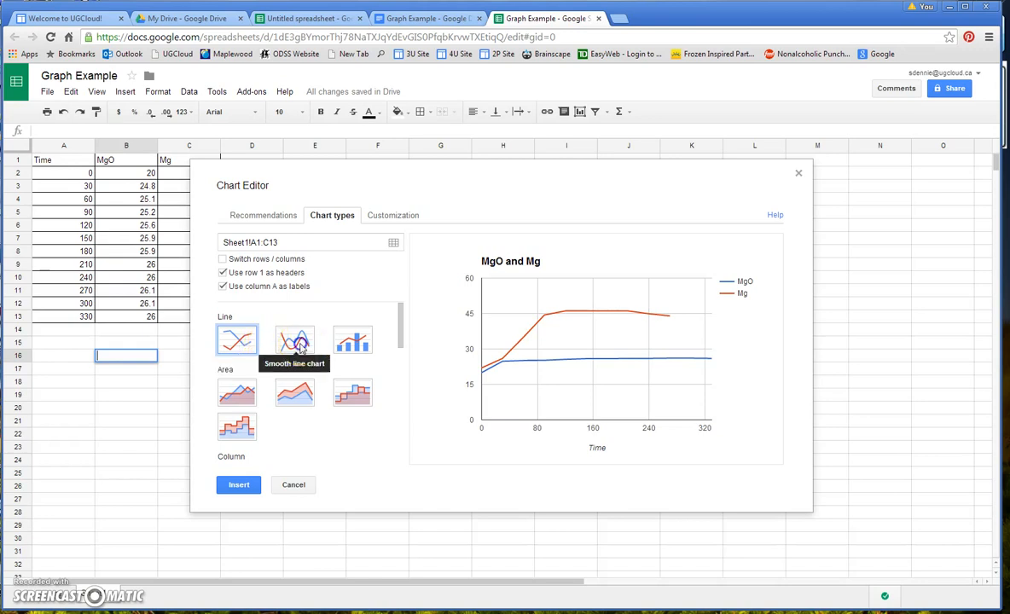
pyautogui.click(223, 287)
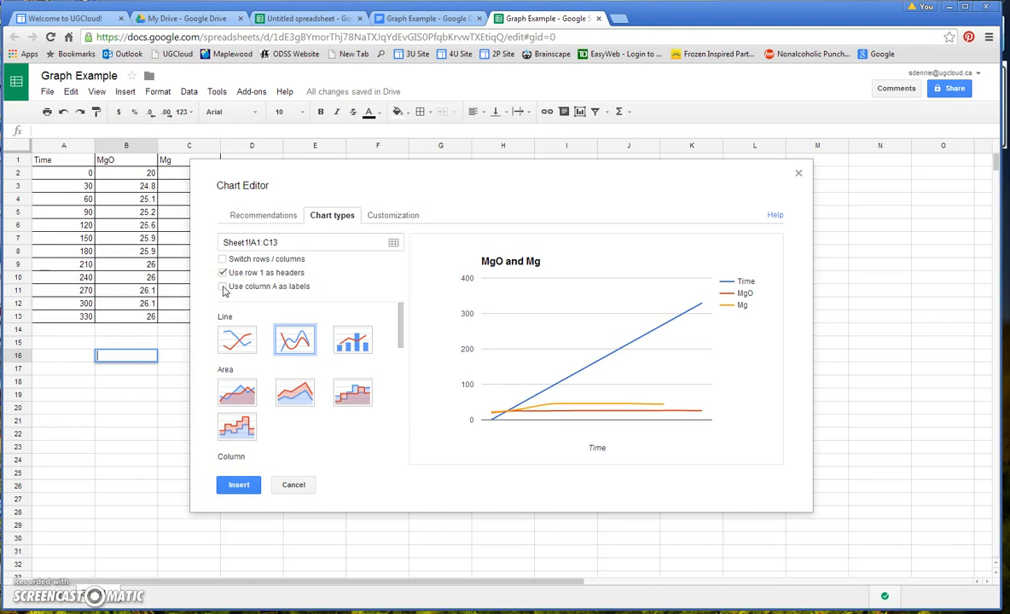
pyautogui.click(223, 289)
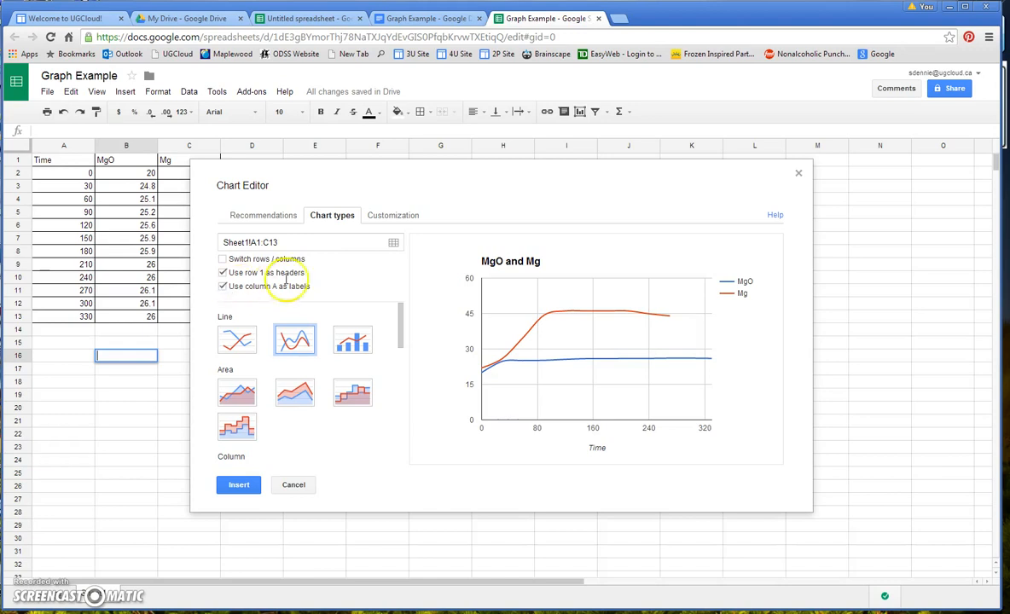
# Step: Set the chart title to "Temperature Changes While Reacting MgO and Mg with 1.0 M HCl"
pyautogui.click(405, 218)
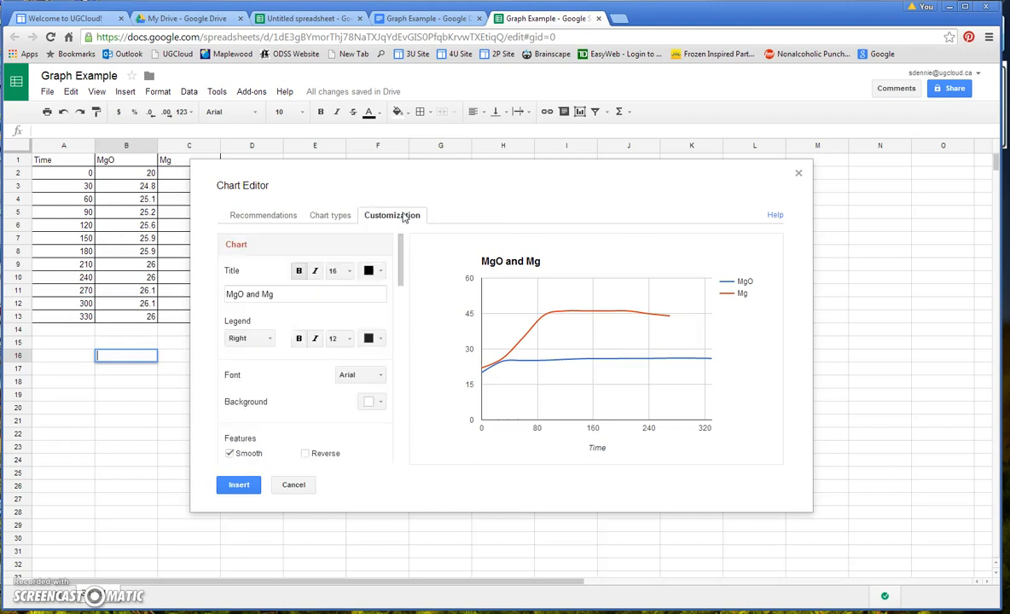
pyautogui.click(219, 294)
pyautogui.tripleClick(218, 294)
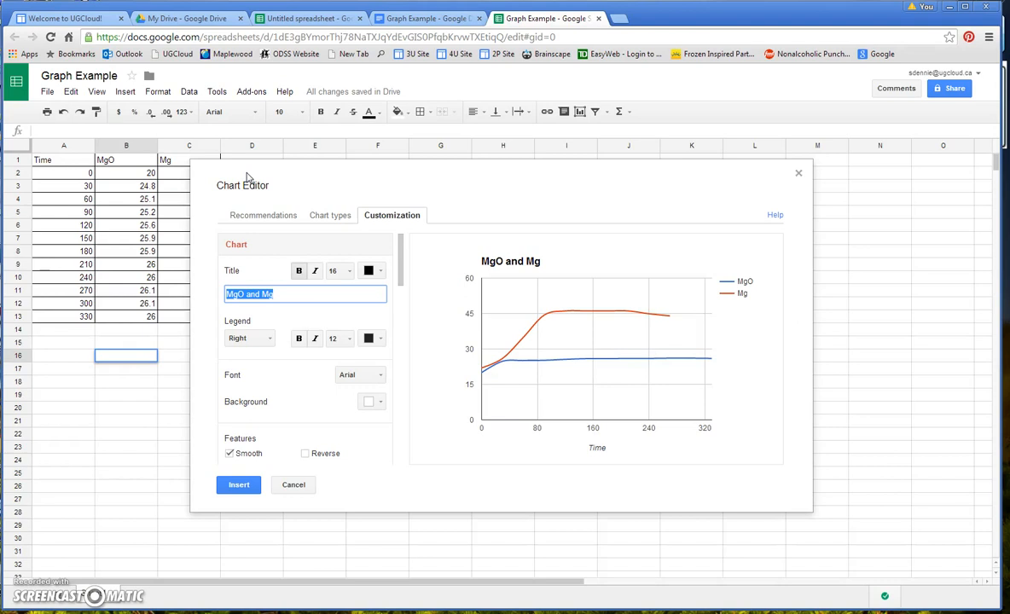
pyautogui.write('Temperature Changes ')
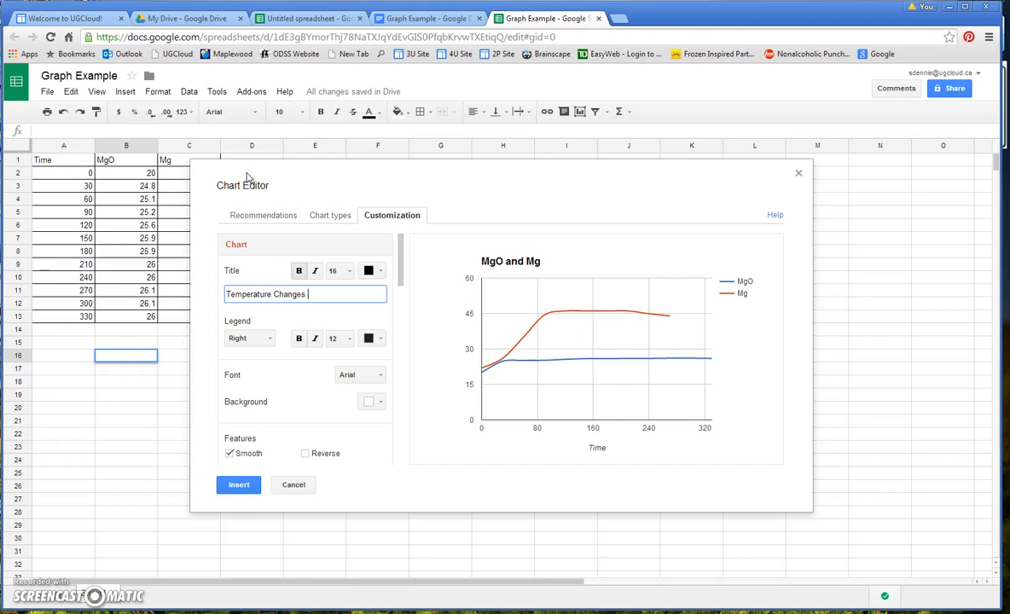
pyautogui.write('While Reacting MgO and')
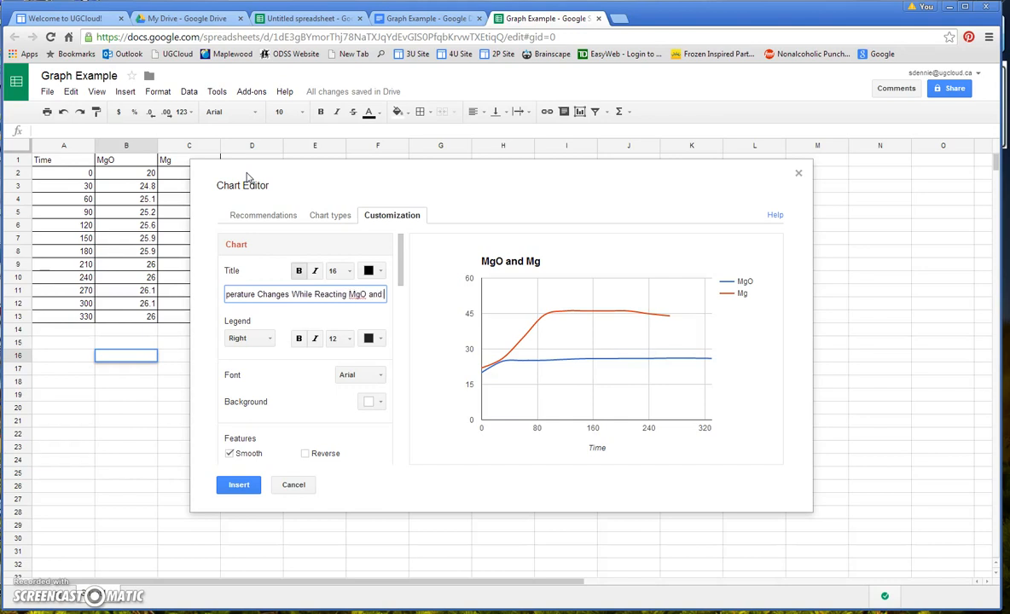
pyautogui.write(' Mg with 1.0 M H')
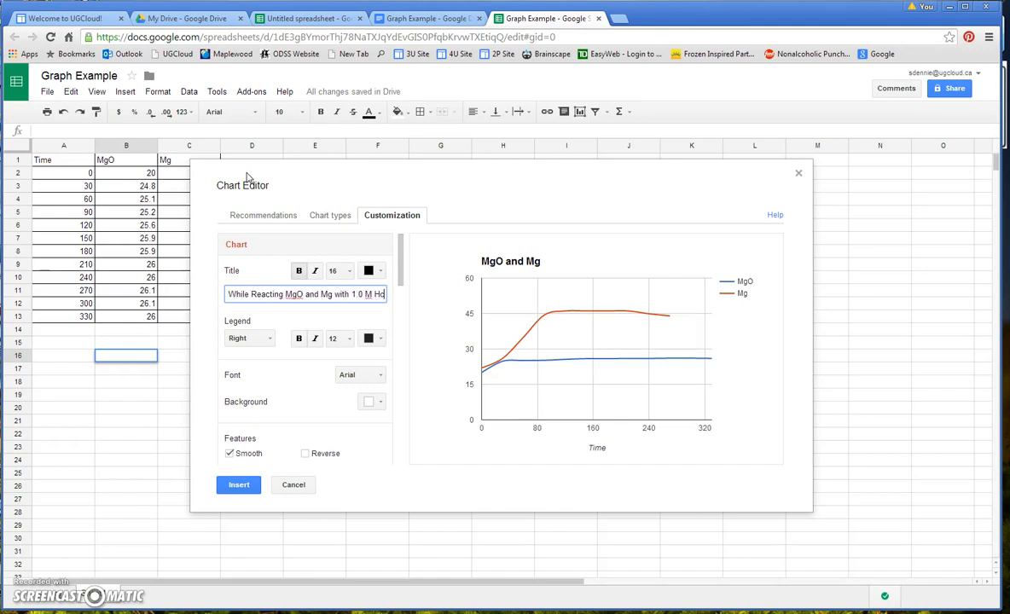
pyautogui.write('Cl')
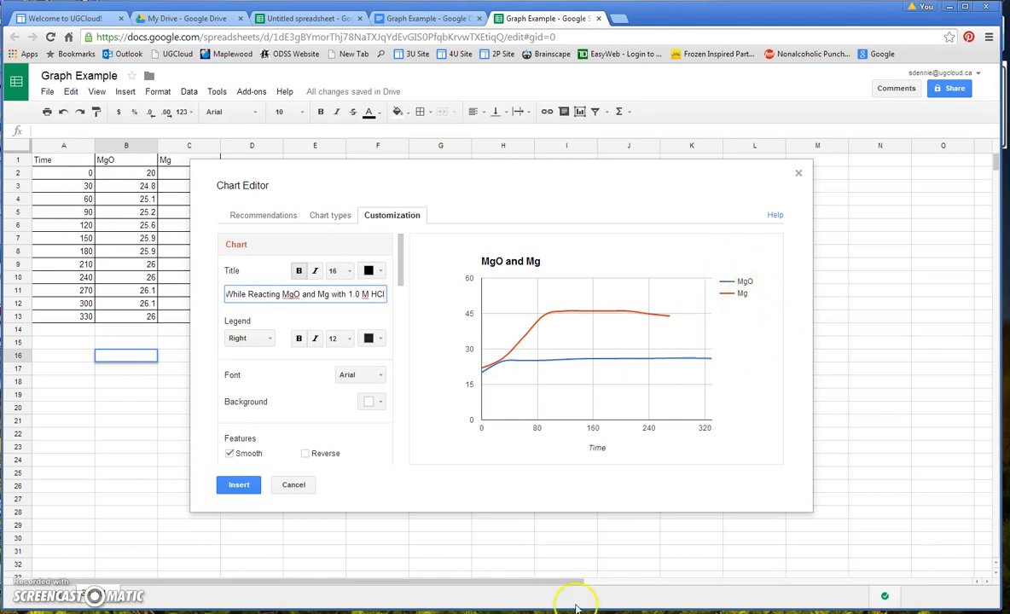
# Step: Set the horizontal axis title to "Time (s)"
pyautogui.moveTo(398, 280); pyautogui.dragTo(391, 335)
pyautogui.click(233, 269)
pyautogui.click(272, 271)
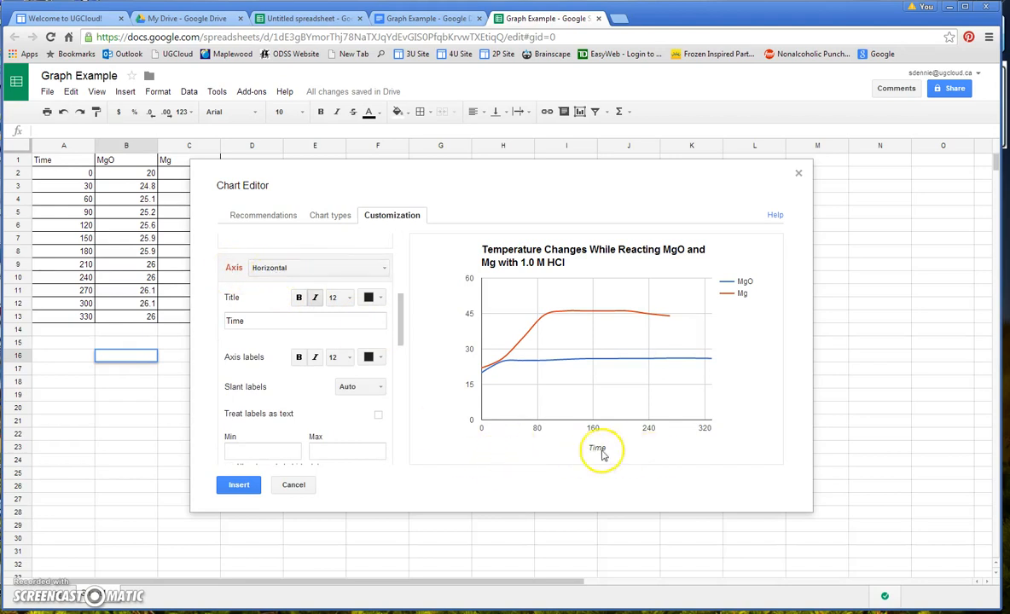
pyautogui.click(259, 318)
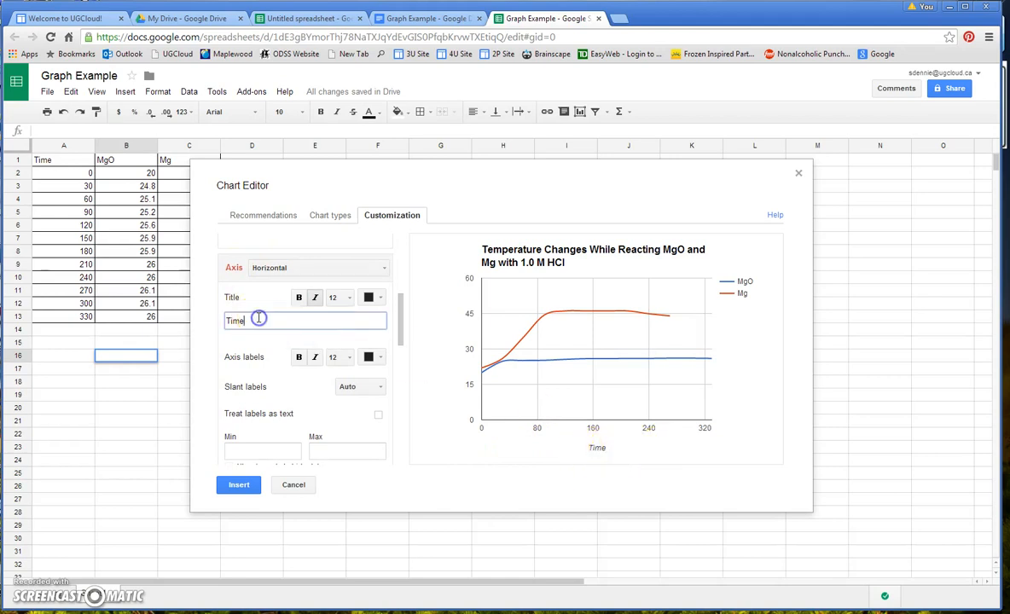
pyautogui.write('(s)')
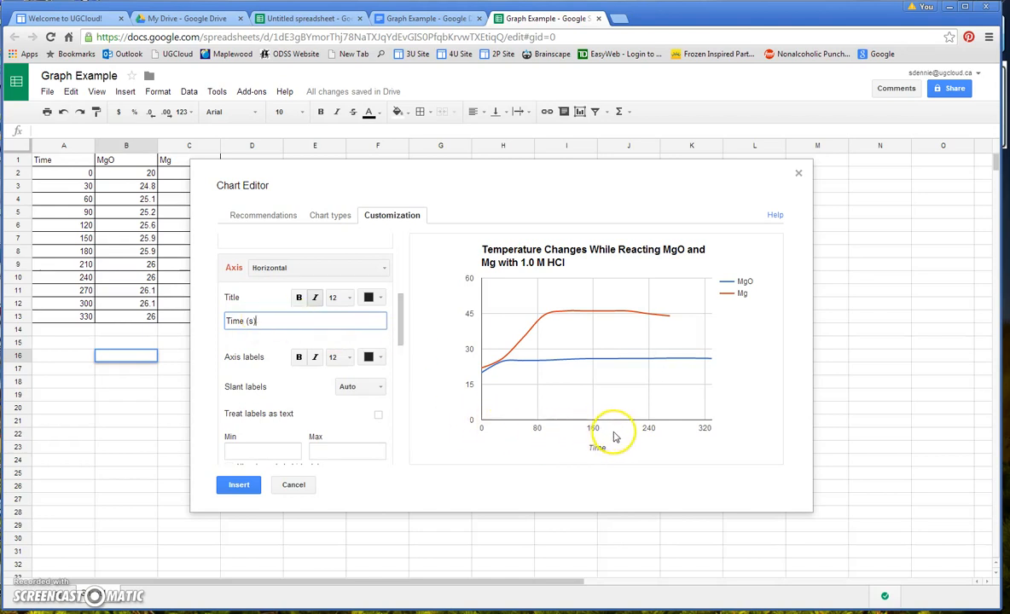
# Step: Set the horizontal axis to 10 major gridlines
pyautogui.moveTo(401, 329); pyautogui.dragTo(401, 368)
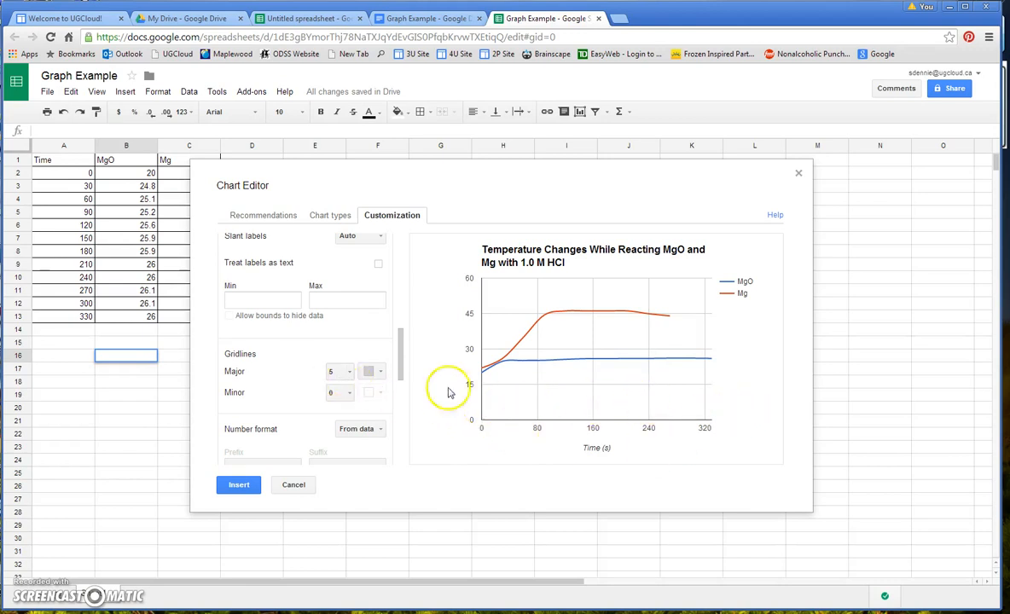
pyautogui.click(350, 373)
pyautogui.click(350, 392)
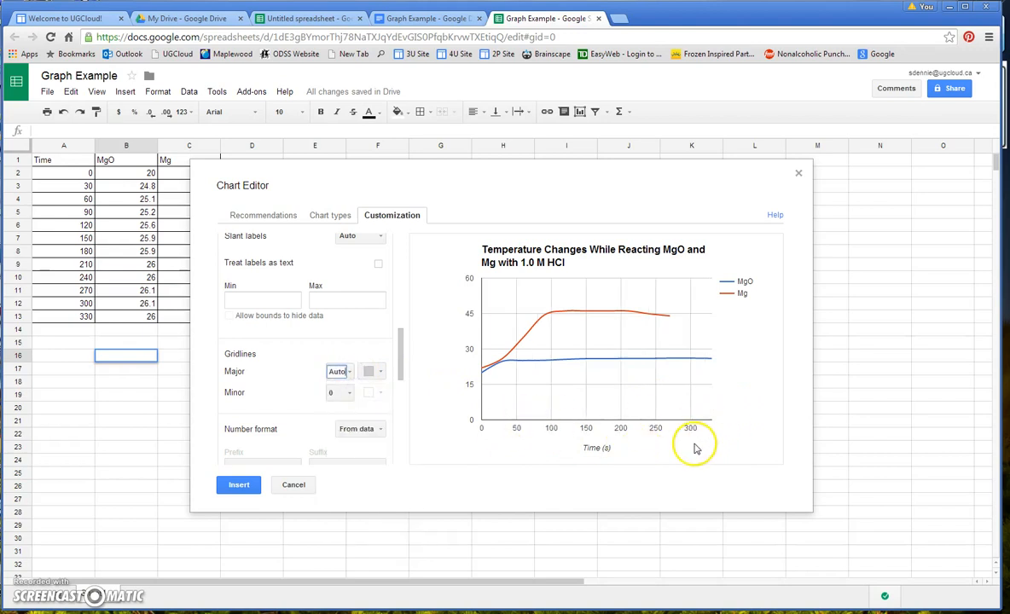
pyautogui.click(342, 372)
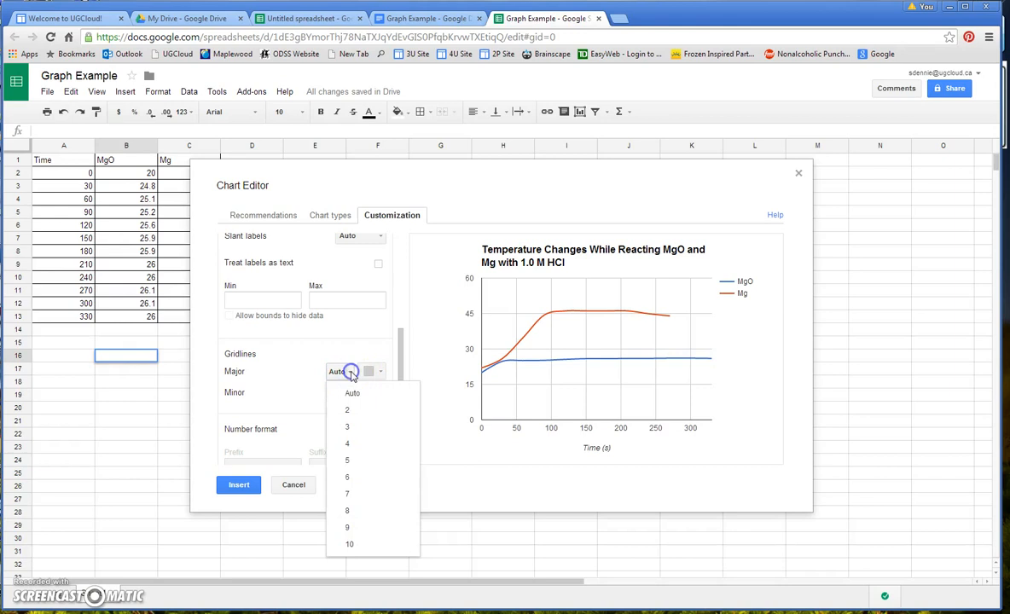
pyautogui.click(360, 546)
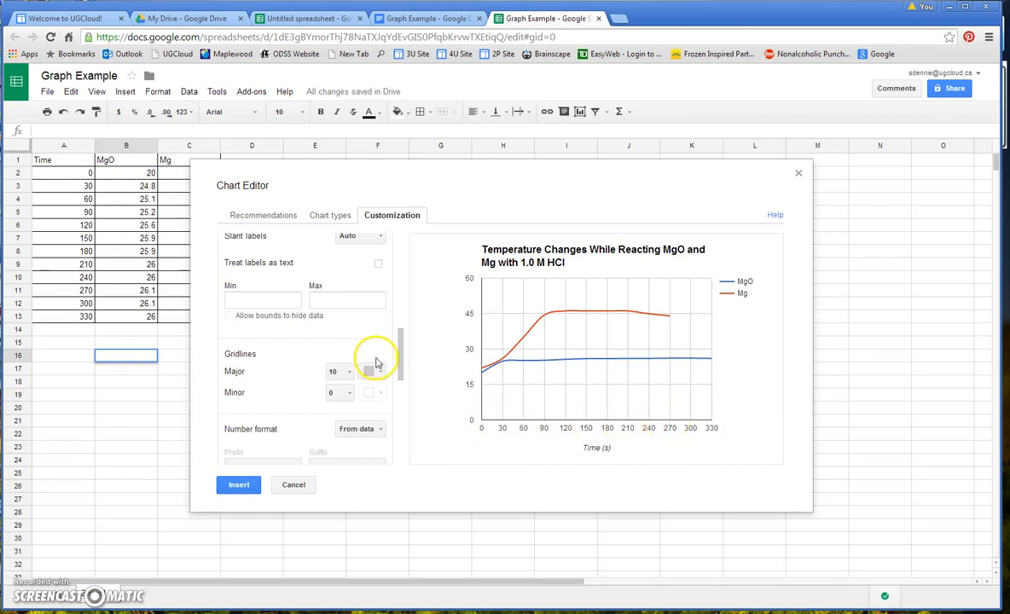
# Step: Set the left vertical axis title to "Temperature (Celsius)"
pyautogui.moveTo(403, 367); pyautogui.dragTo(402, 322)
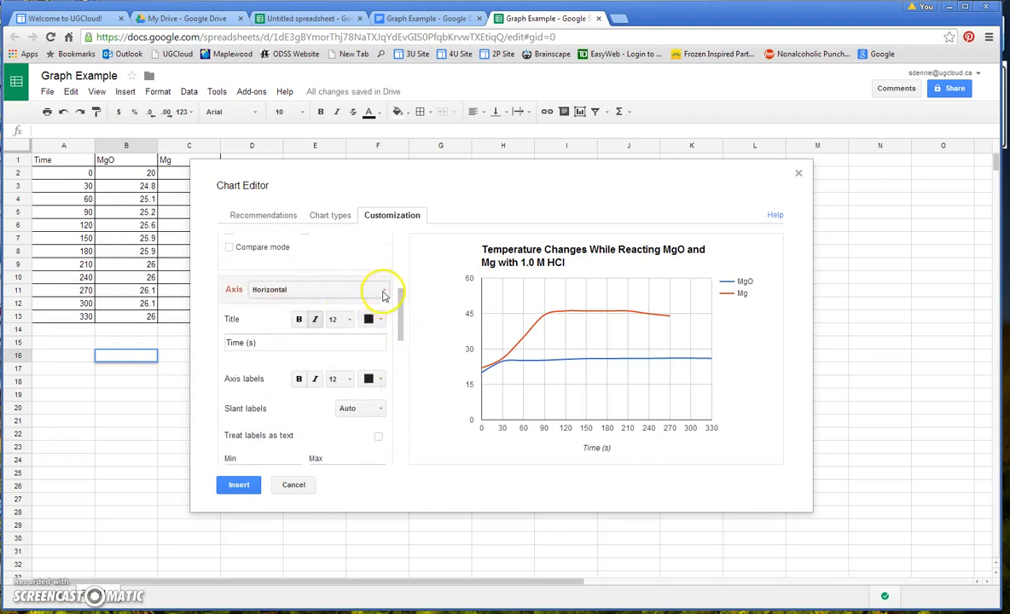
pyautogui.click(384, 291)
pyautogui.click(340, 329)
pyautogui.click(301, 341)
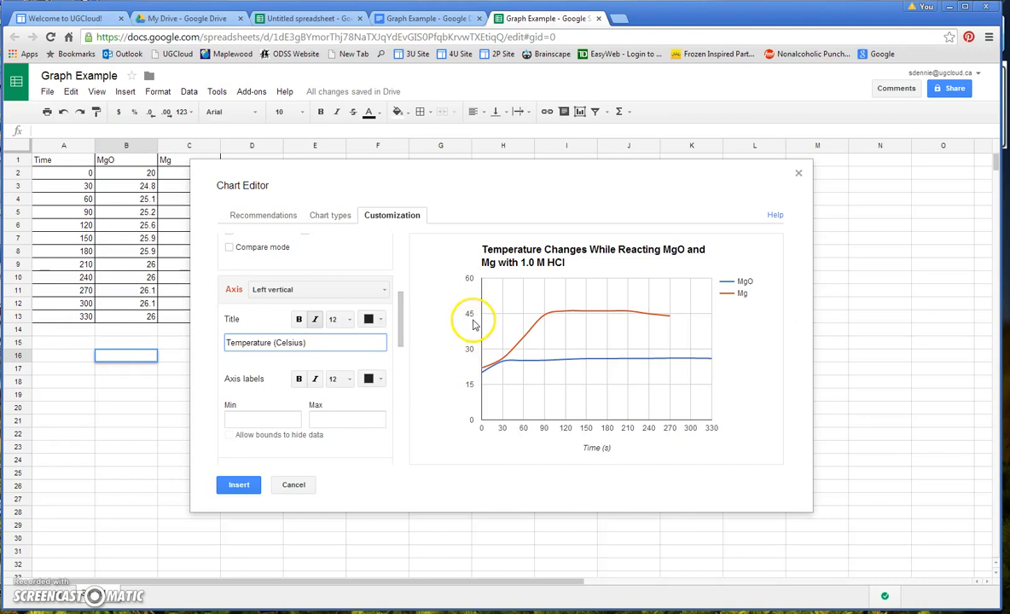
# Step: Set the left vertical axis to 6 major and 9 minor gridlines
pyautogui.click(402, 333)
pyautogui.moveTo(399, 339); pyautogui.dragTo(398, 361)
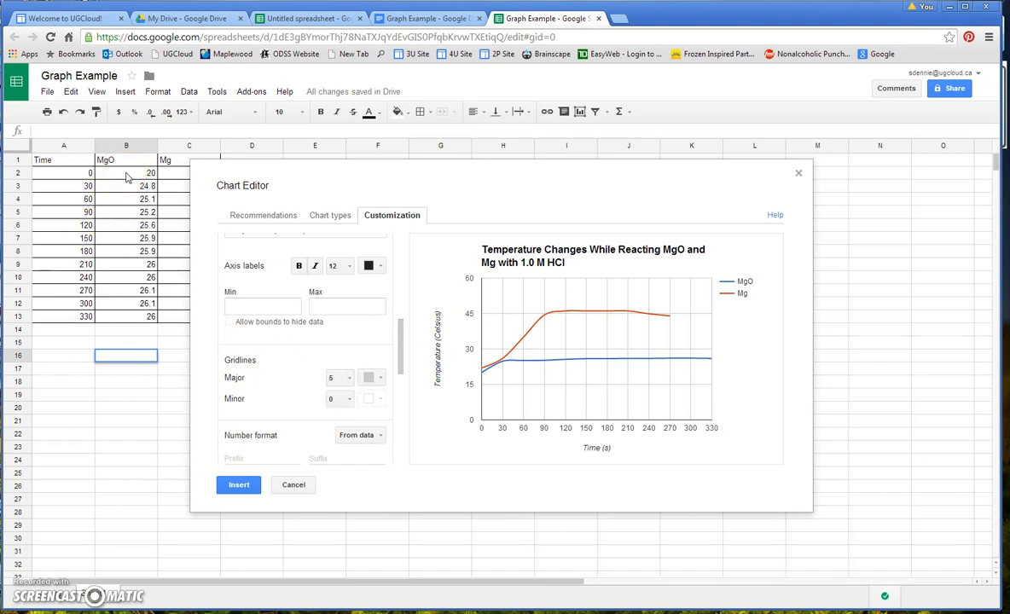
pyautogui.click(337, 377)
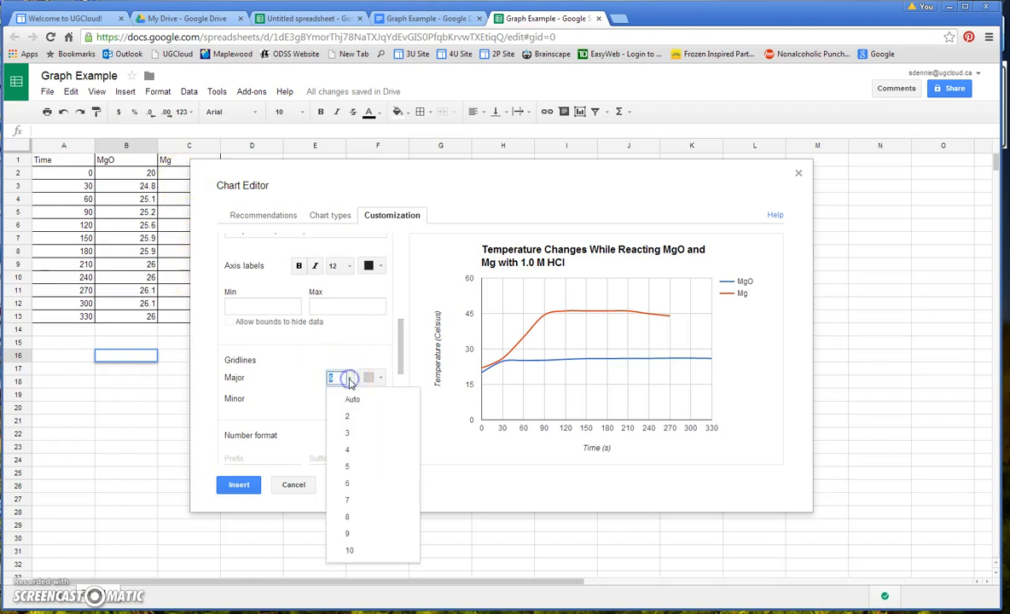
pyautogui.click(346, 483)
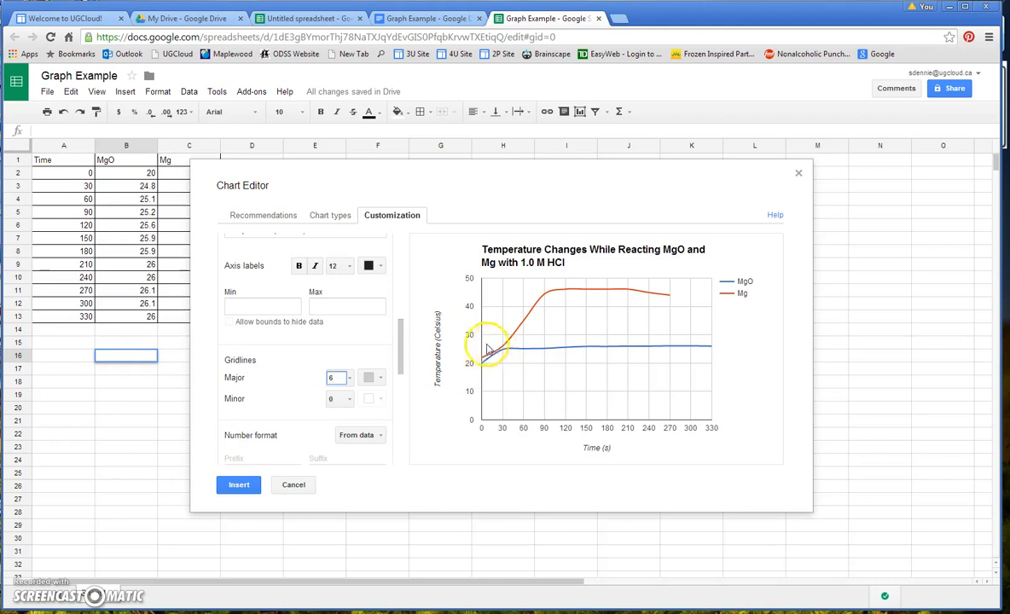
pyautogui.click(350, 401)
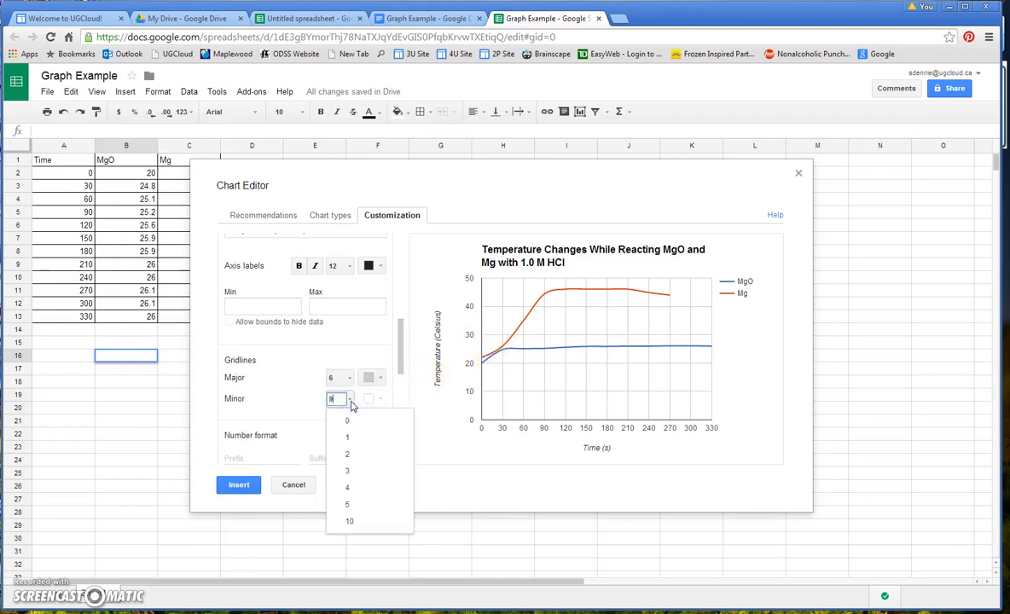
pyautogui.press('Return')
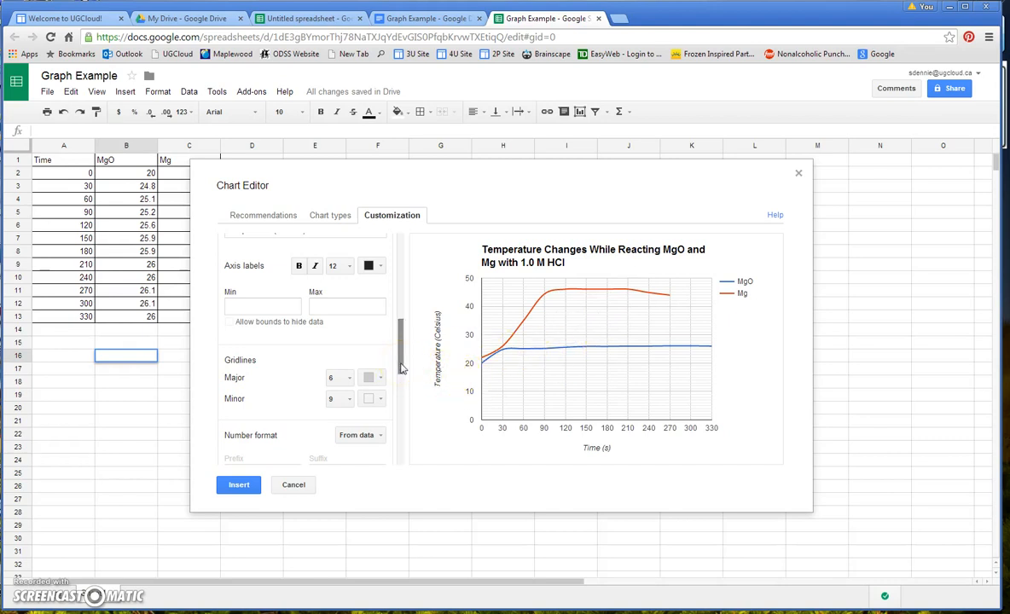
pyautogui.moveTo(401, 365); pyautogui.dragTo(401, 341)
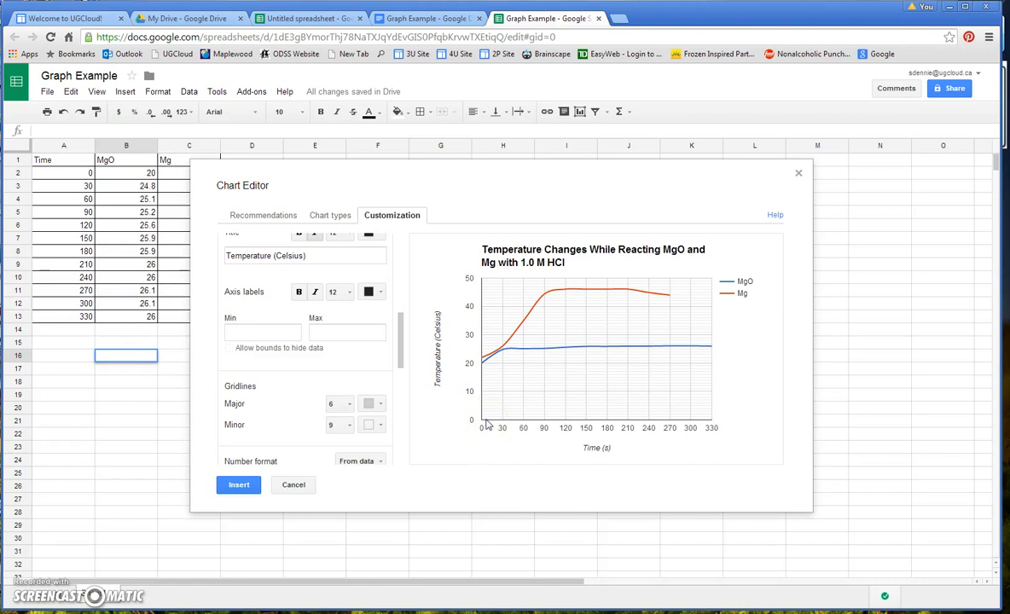
# Step: Set the left vertical axis minimum to 18 and the point size of all lines to 4px
pyautogui.click(266, 332)
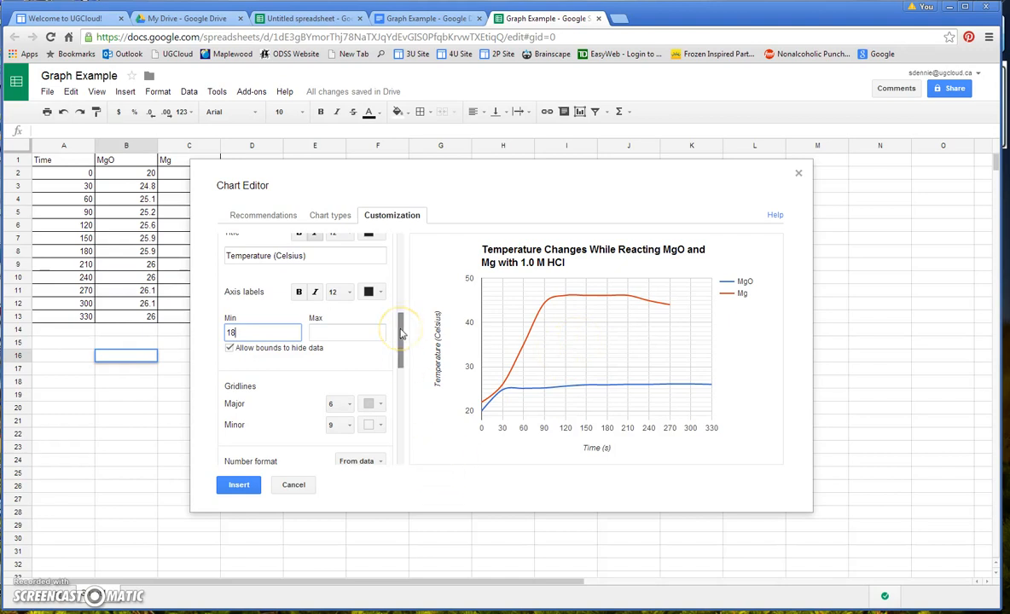
pyautogui.moveTo(400, 329); pyautogui.dragTo(395, 406)
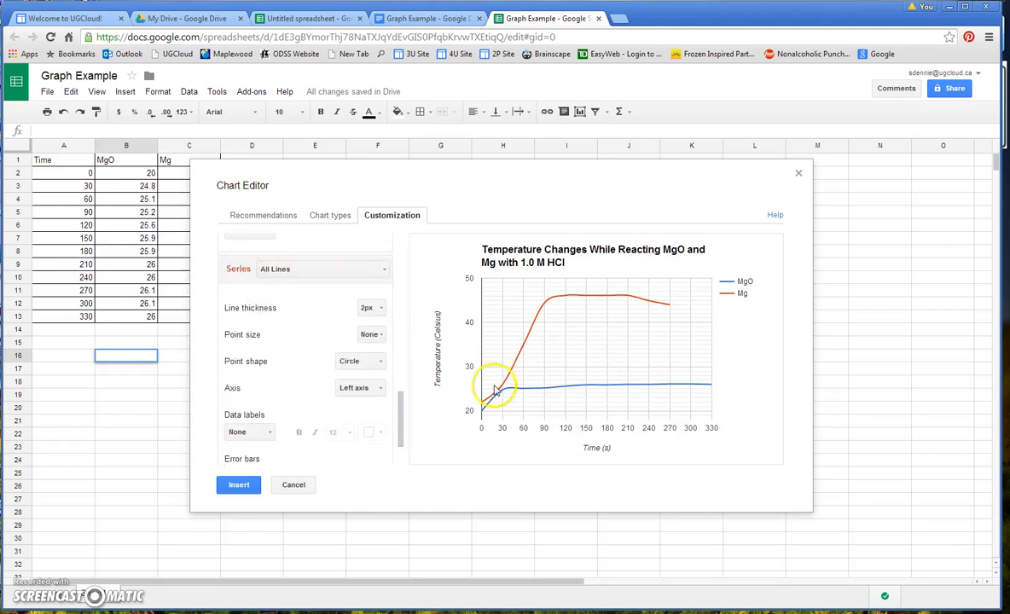
pyautogui.moveTo(502, 384)
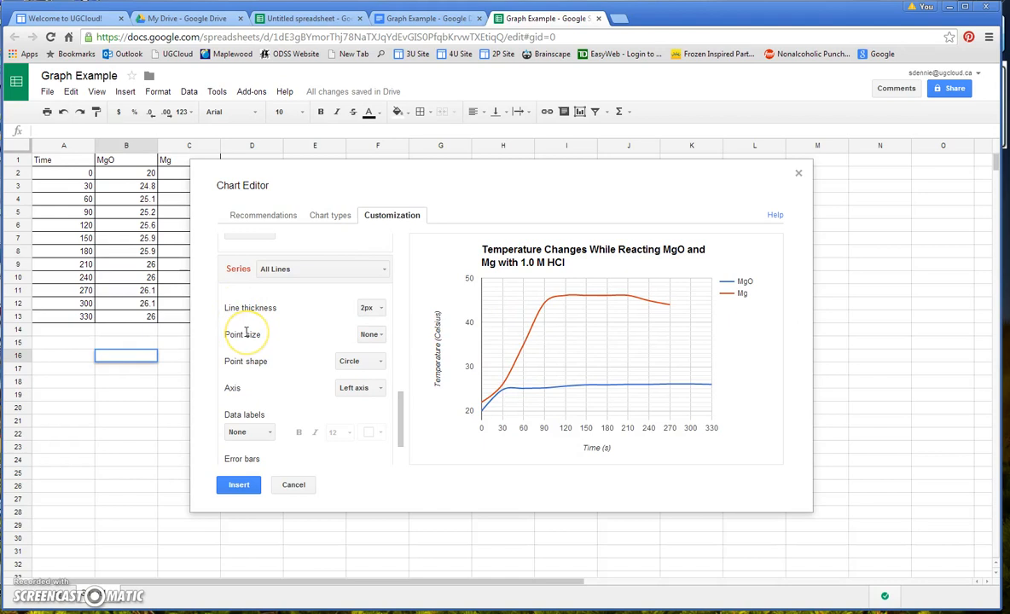
pyautogui.click(381, 336)
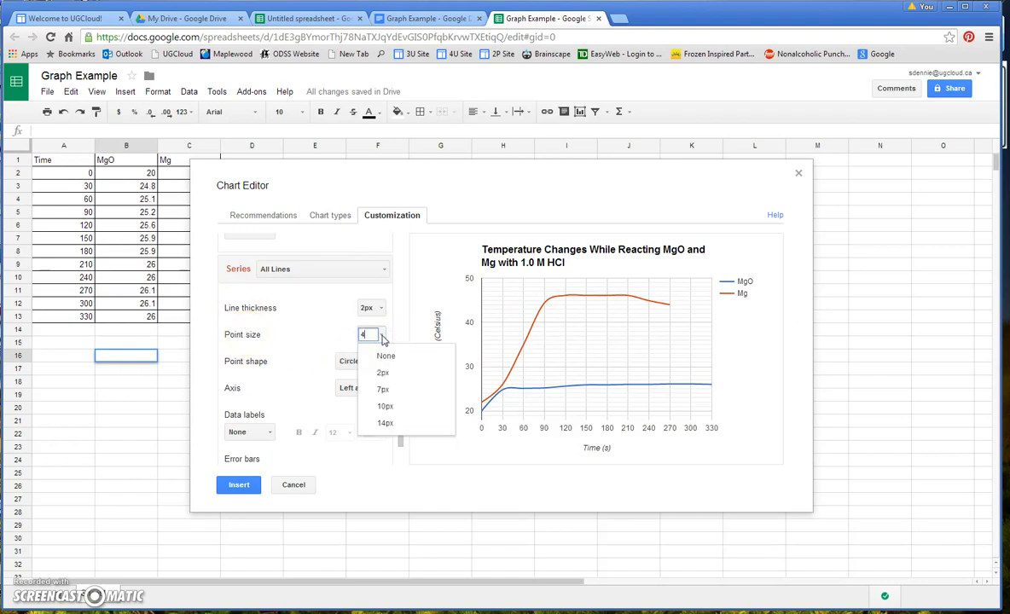
pyautogui.press('Return')
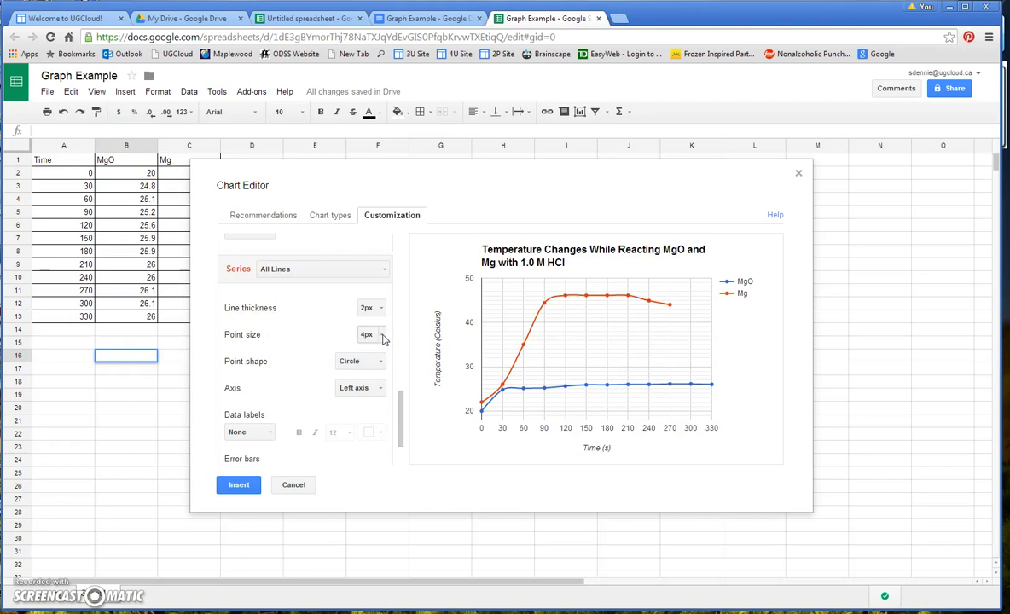
# Step: Insert the finished chart into the sheet and place it enlarged beside the data table, over about columns E to M
pyautogui.moveTo(403, 410); pyautogui.dragTo(408, 249)
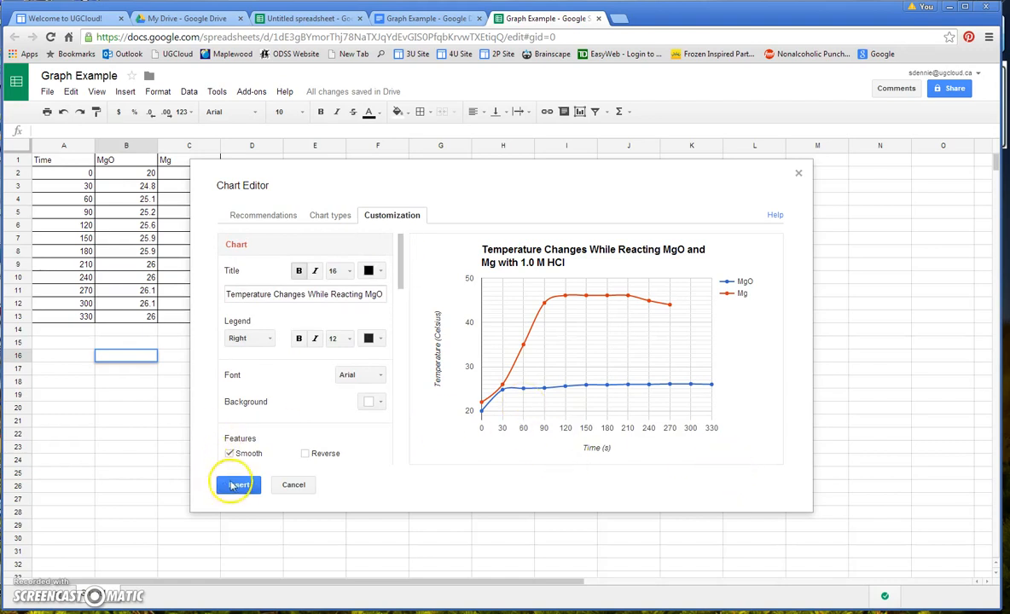
pyautogui.click(238, 486)
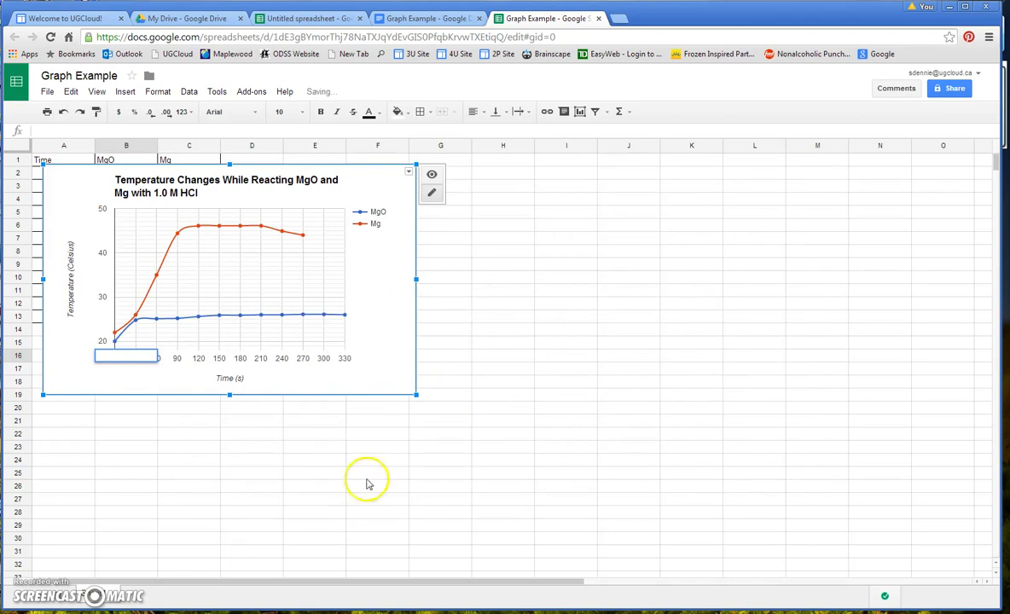
pyautogui.moveTo(376, 210); pyautogui.dragTo(633, 276)
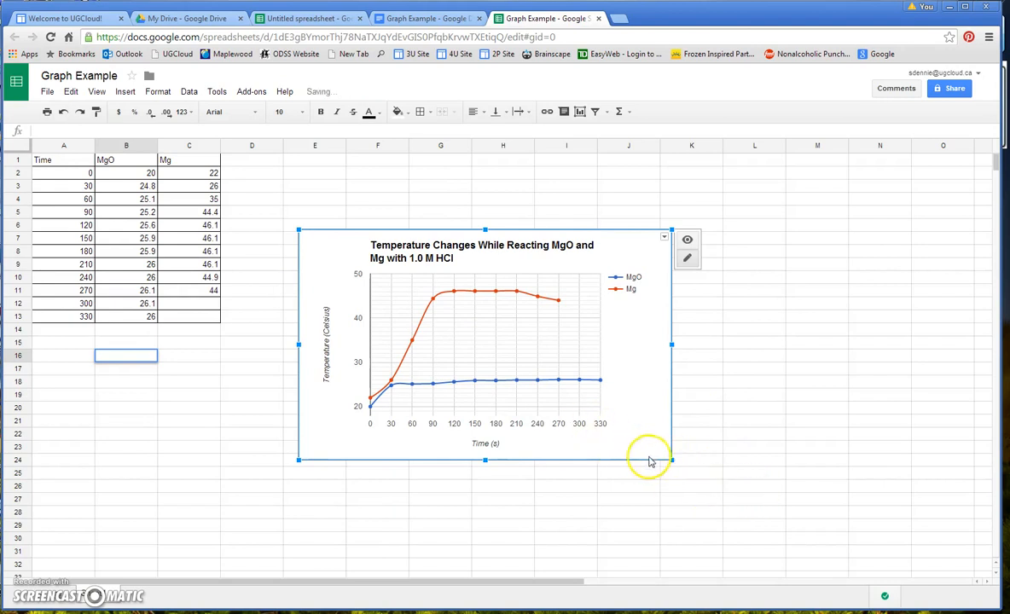
pyautogui.moveTo(734, 490); pyautogui.dragTo(821, 530)
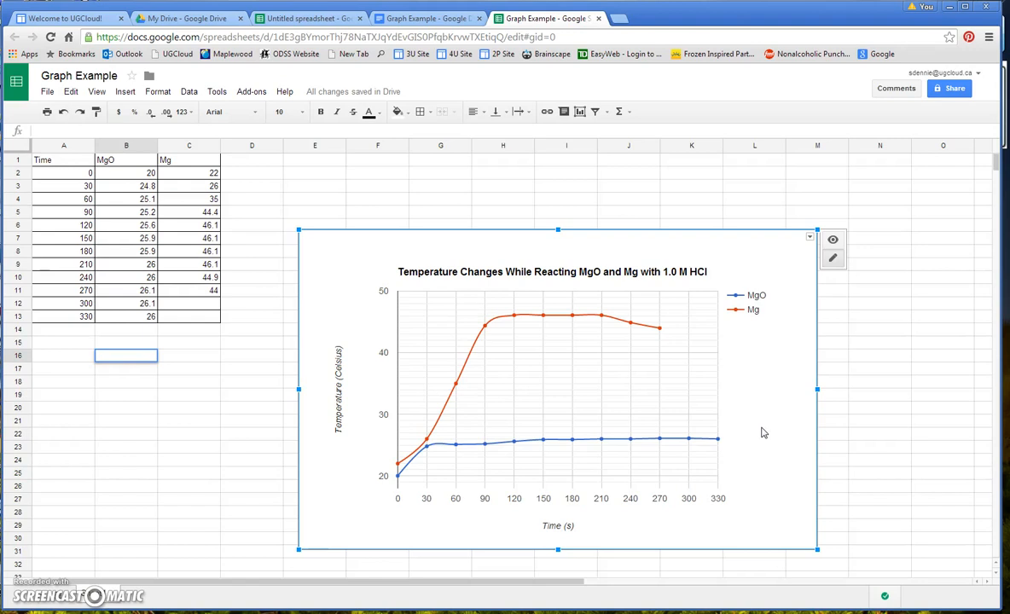
# Step: Copy the whole temperature chart to the clipboard
pyautogui.click(328, 264)
pyautogui.rightClick(328, 263)
pyautogui.click(526, 260)
pyautogui.click(781, 475)
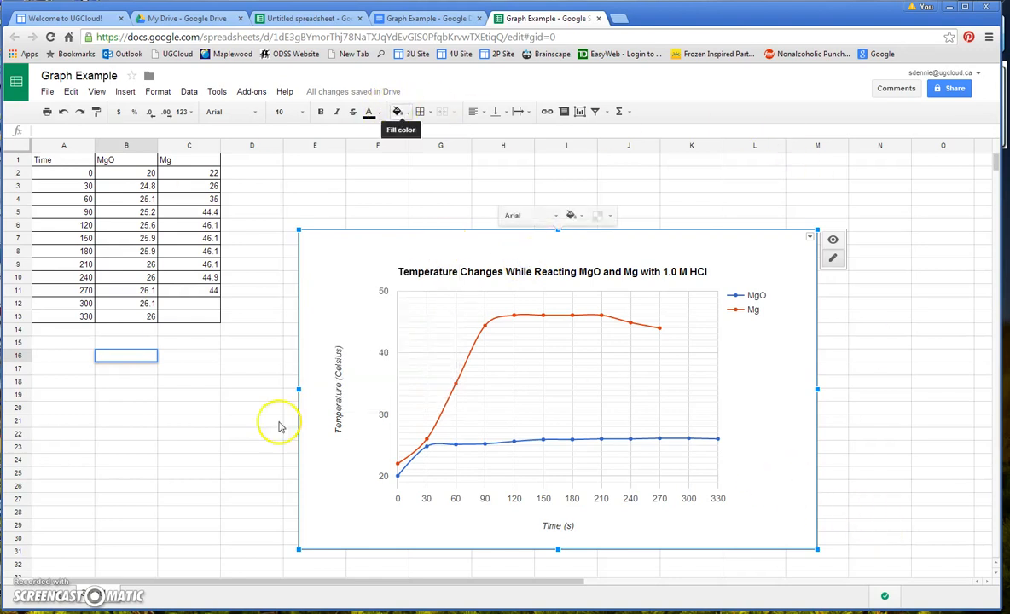
pyautogui.click(72, 92)
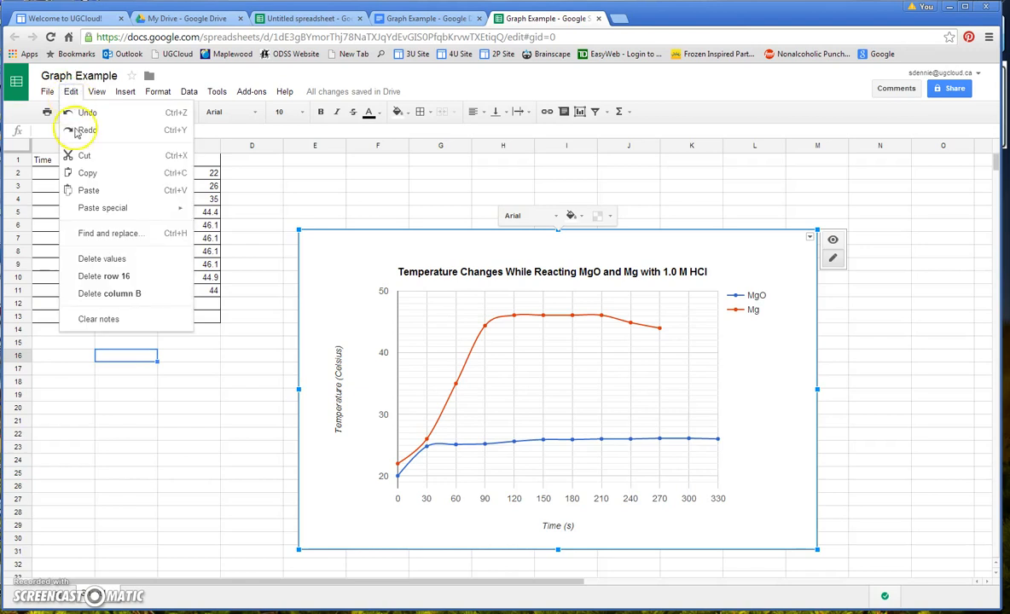
pyautogui.click(88, 175)
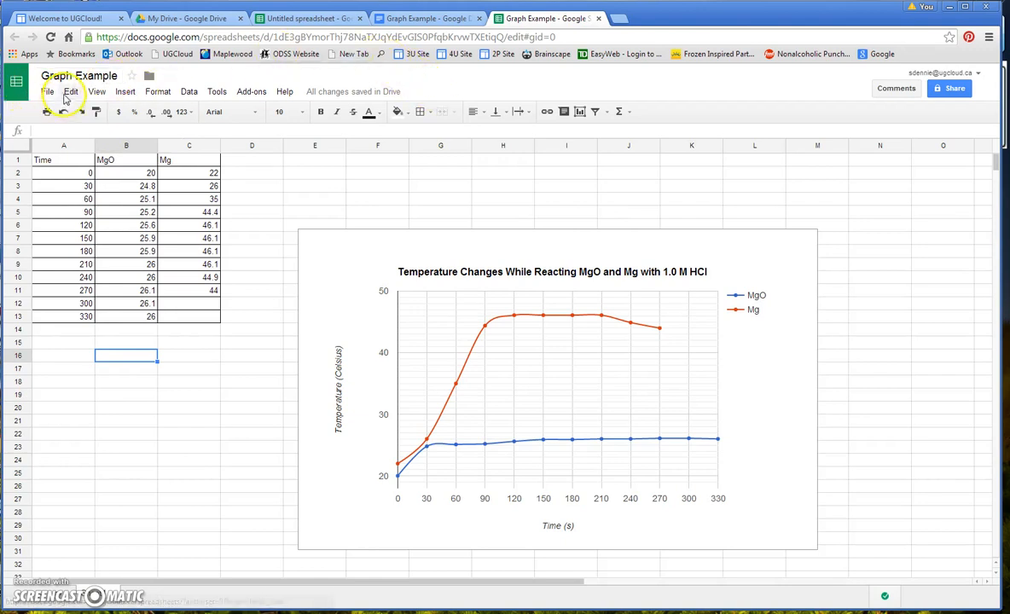
# Step: Switch to Google Drive and create a new blank Google Docs document
pyautogui.click(200, 19)
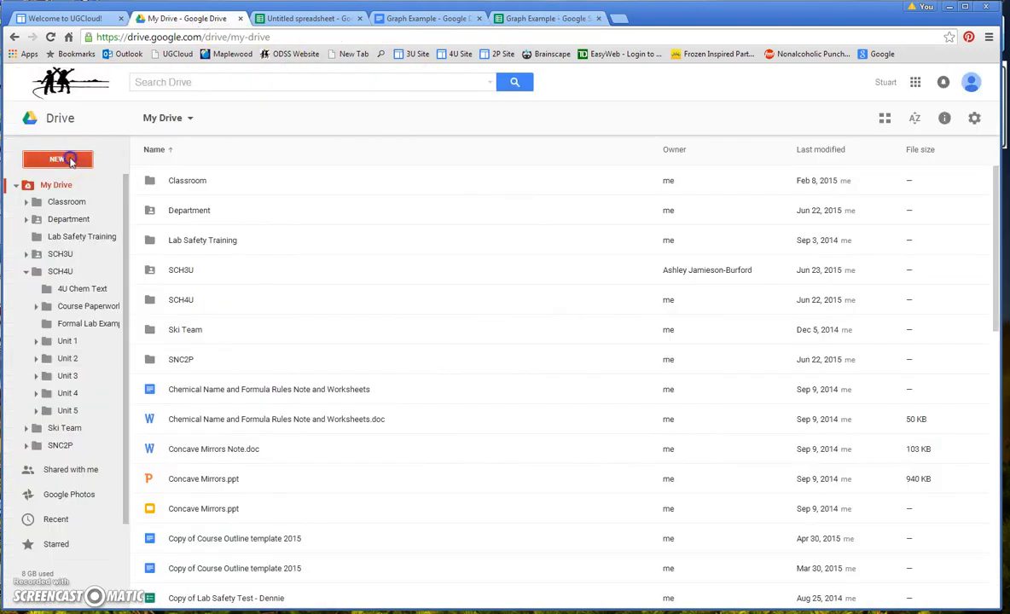
pyautogui.click(77, 161)
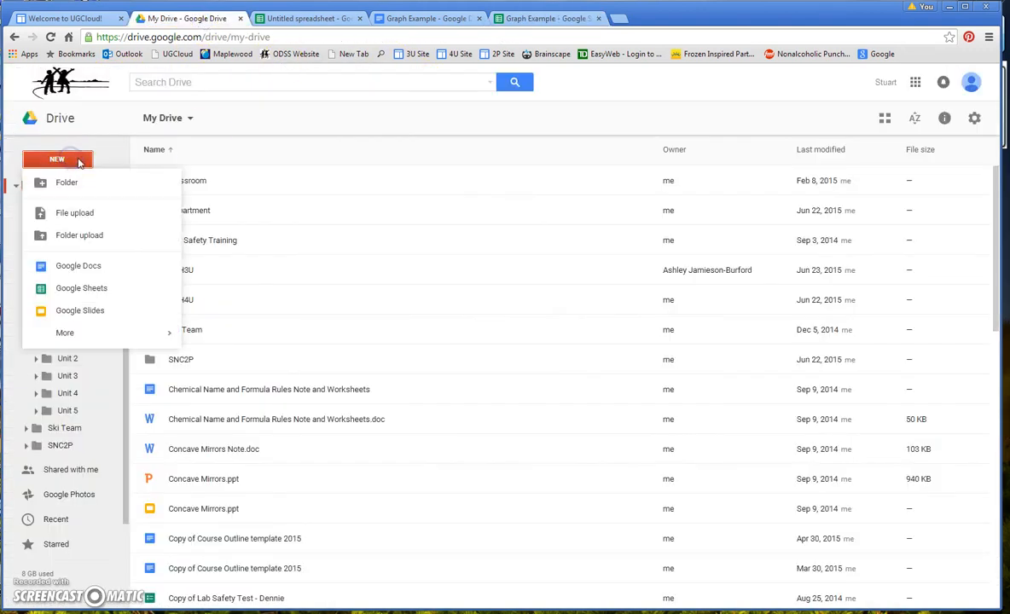
pyautogui.click(106, 267)
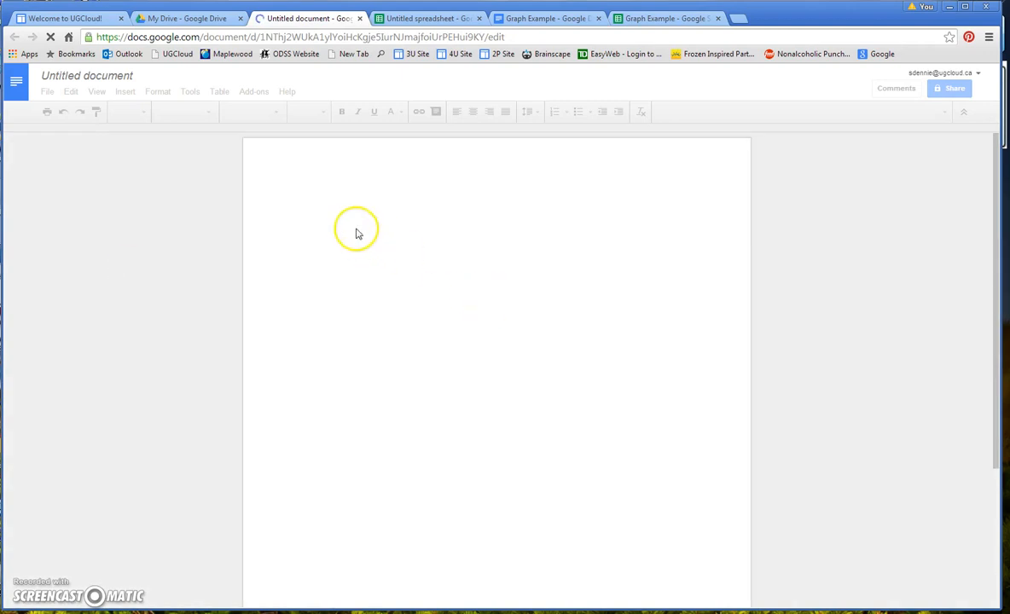
# Step: Enter the placeholder lines "kldhZcxZxcZxc" and "ZxcZXcZxc", separated by an empty line, with a new line after them
pyautogui.click(365, 203)
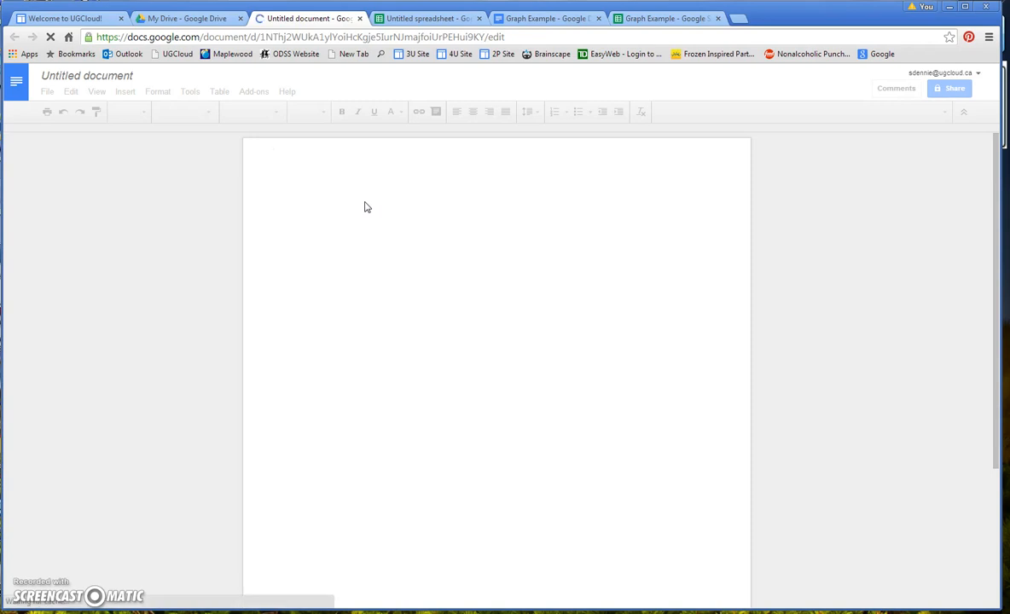
pyautogui.write('kldh')
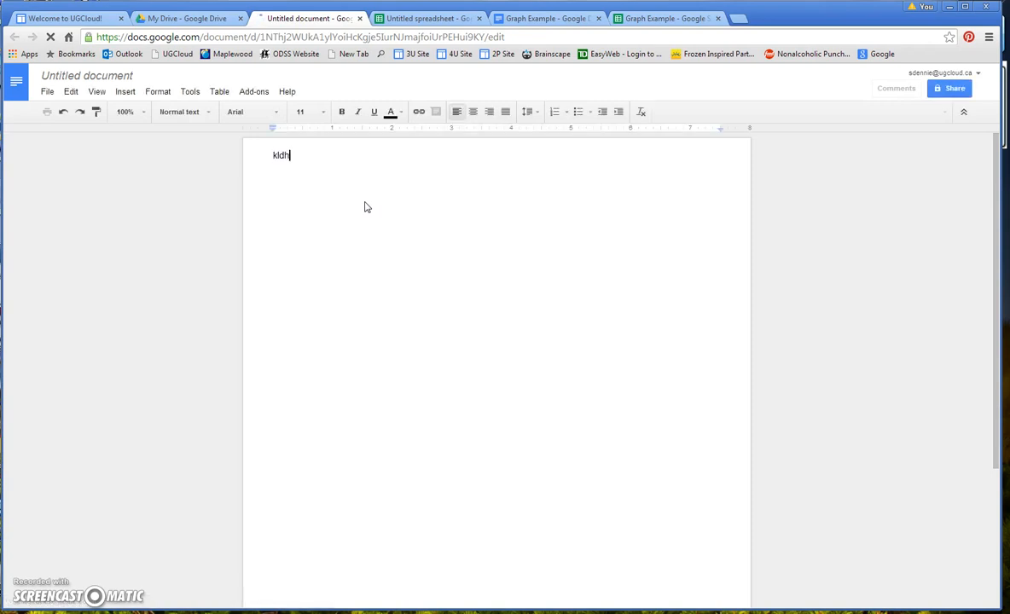
pyautogui.write('ZxcZxcZxc')
pyautogui.press('Return')
pyautogui.press('Return')
pyautogui.write('ZxcZXcZxc')
pyautogui.press('Return')
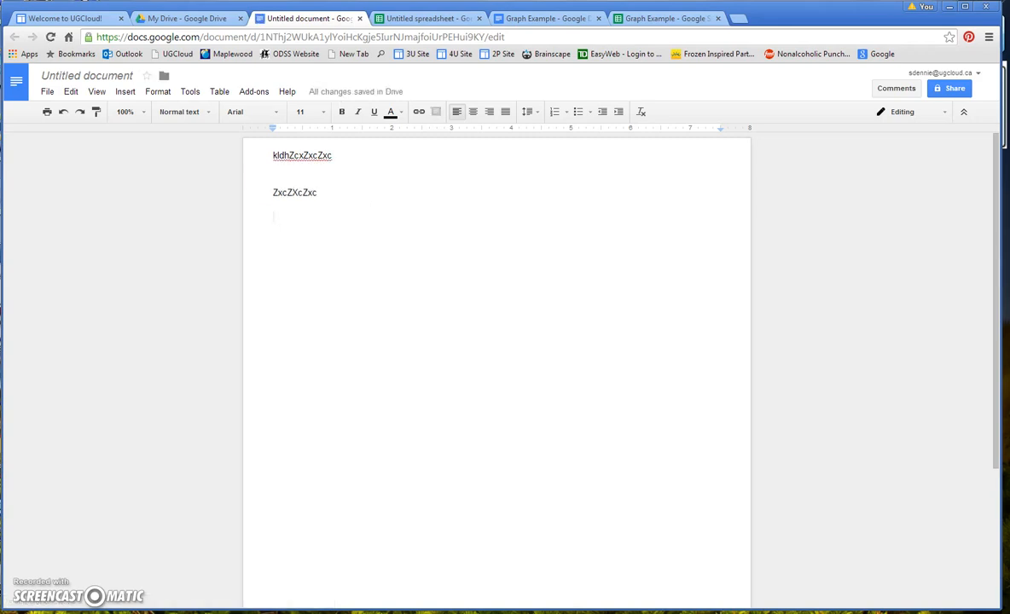
# Step: Paste the copied chart below the placeholder text and start a new line beneath it
pyautogui.click(72, 93)
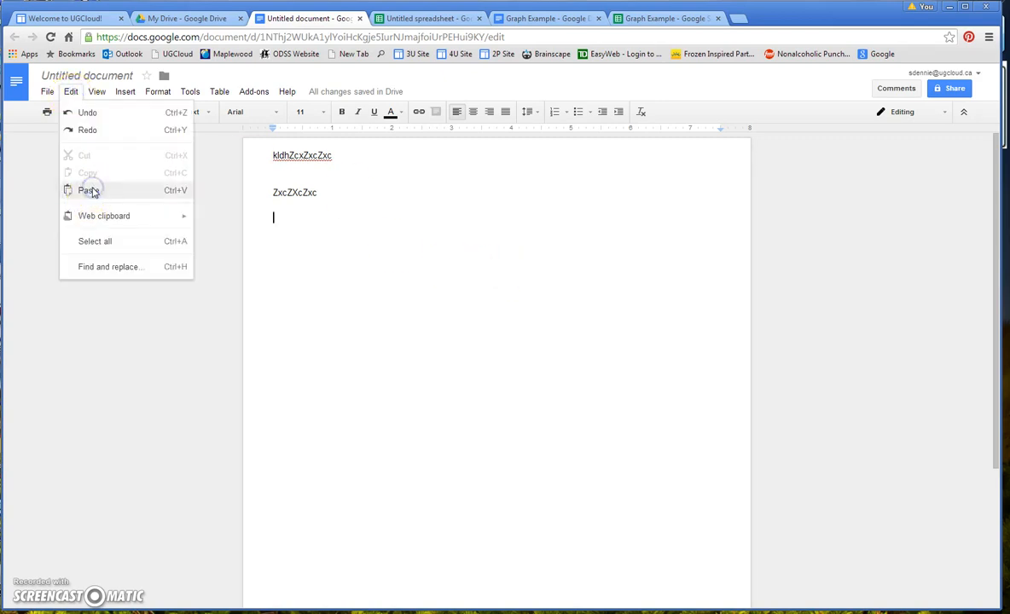
pyautogui.click(89, 191)
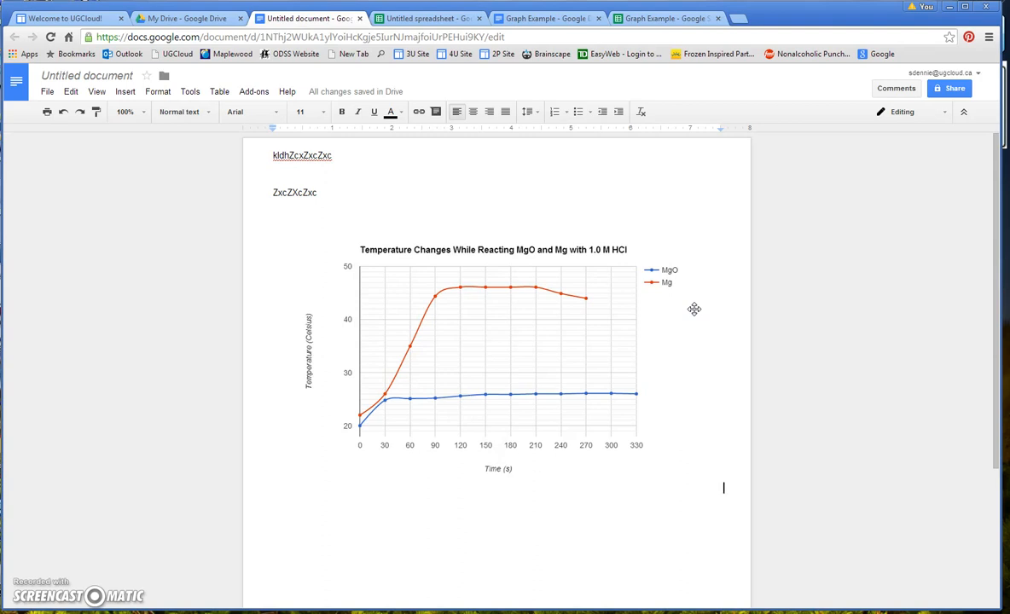
pyautogui.click(691, 316)
pyautogui.press('Return')
# Step: Enter the figure label "Figure ?:" in bold on the line under the chart
pyautogui.write('Fi')
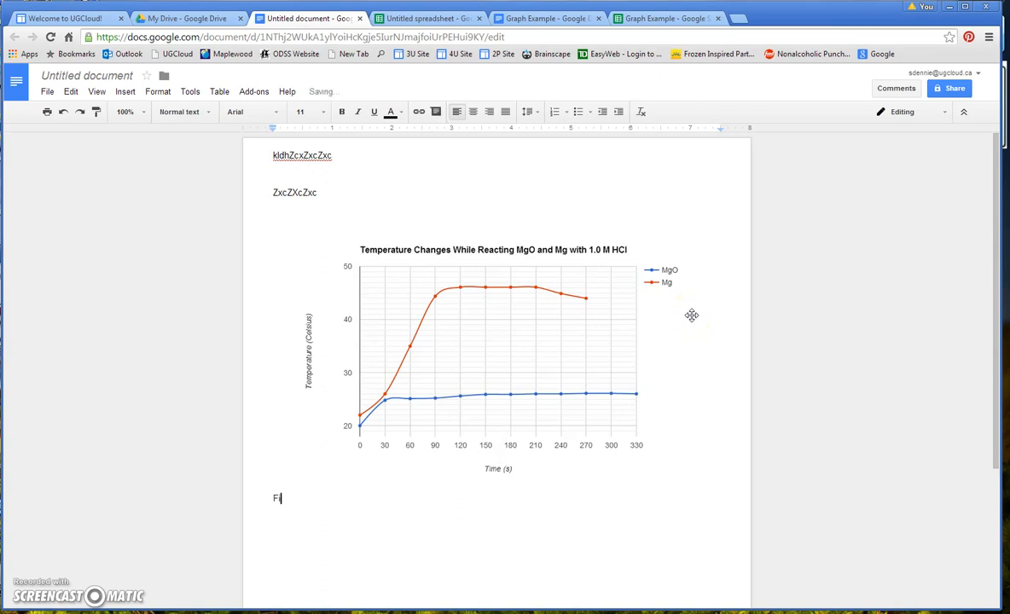
pyautogui.press('BackSpace')
pyautogui.press('BackSpace')
pyautogui.hotkey('ctrl', 'b')
pyautogui.write('Figure ?:')
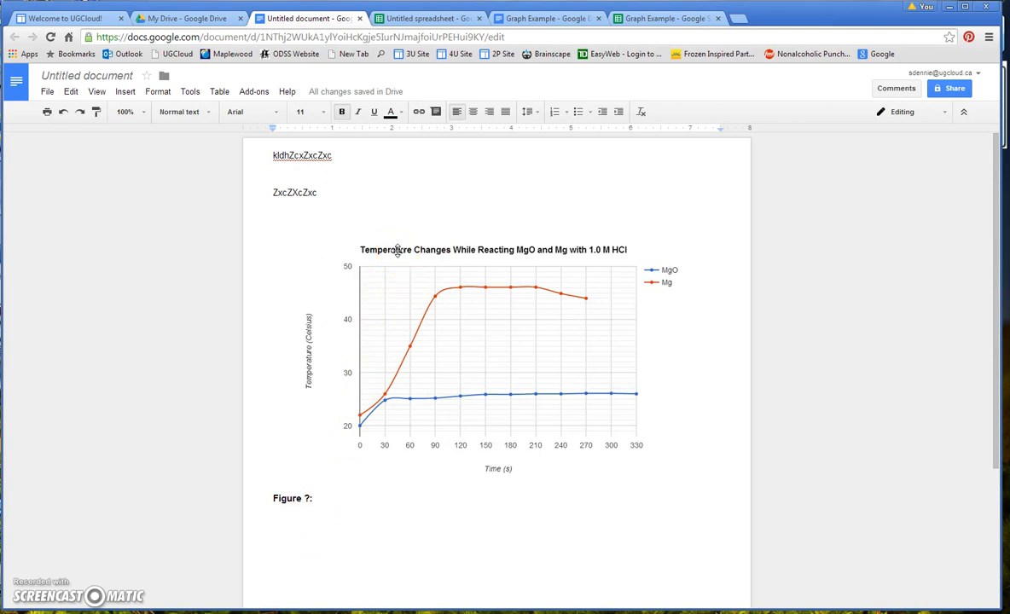
# Step: Add the caption text "Determining the temperature change in reaction 2 and 3." after the figure label
pyautogui.click(324, 499)
pyautogui.write('Det')
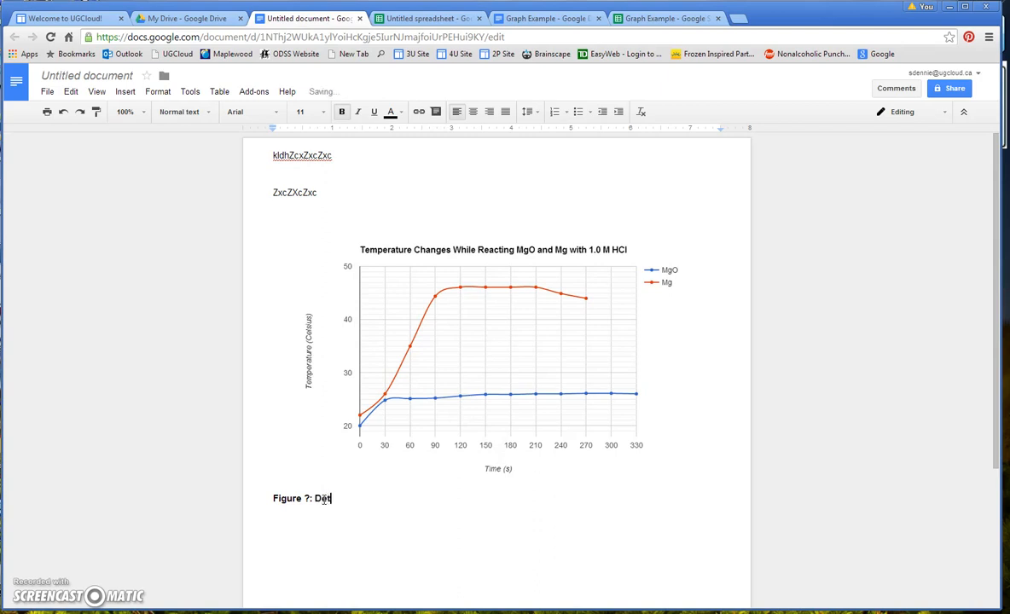
pyautogui.write('ermining the temper')
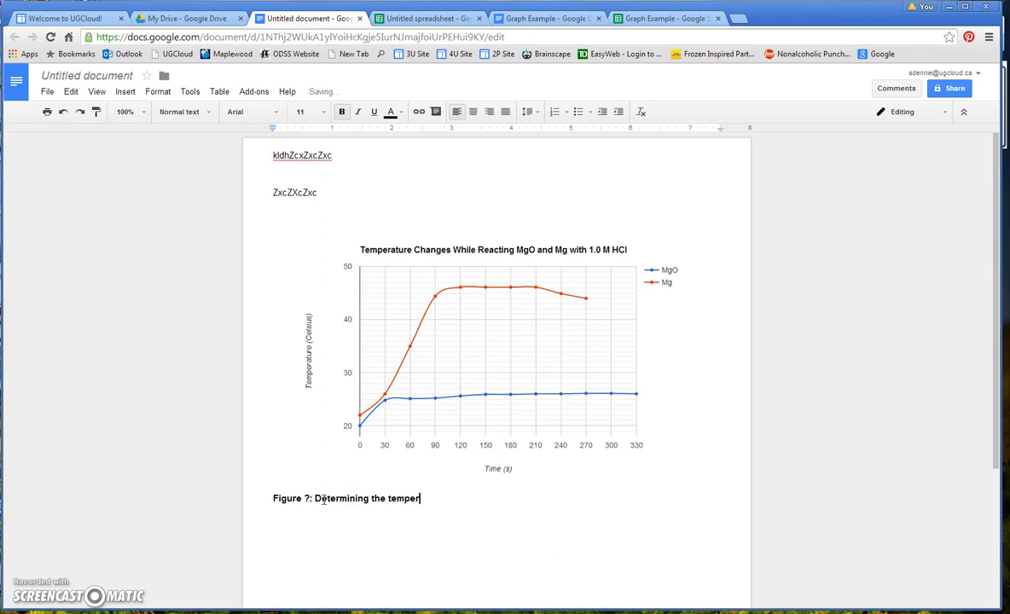
pyautogui.write('ature change in reactio')
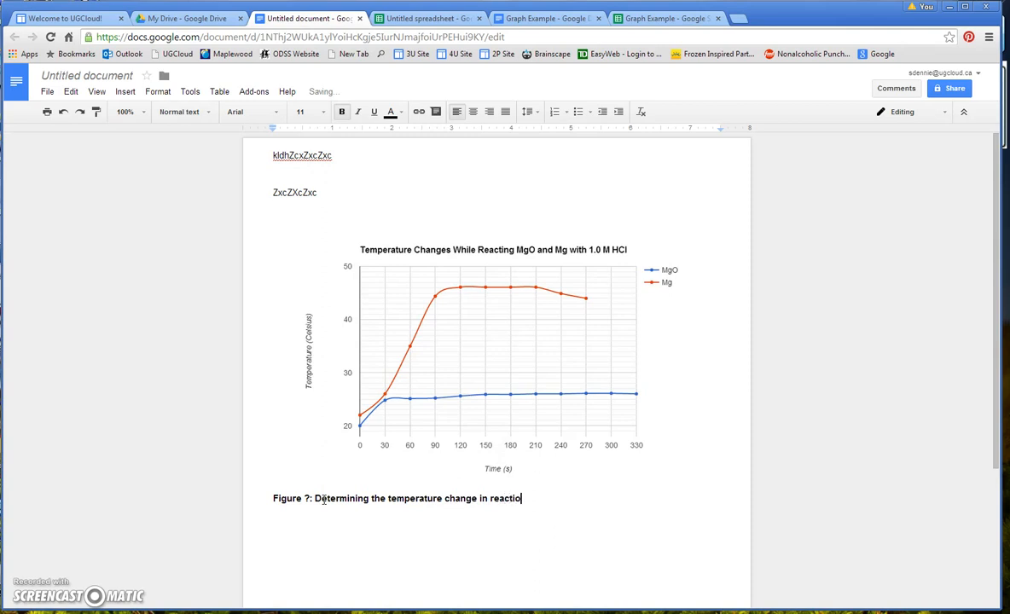
pyautogui.write('n 2 and 3.')
# Step: Remove the bold formatting from the caption sentence, leaving only the "Figure ?:" label bold
pyautogui.moveTo(315, 500); pyautogui.dragTo(591, 526)
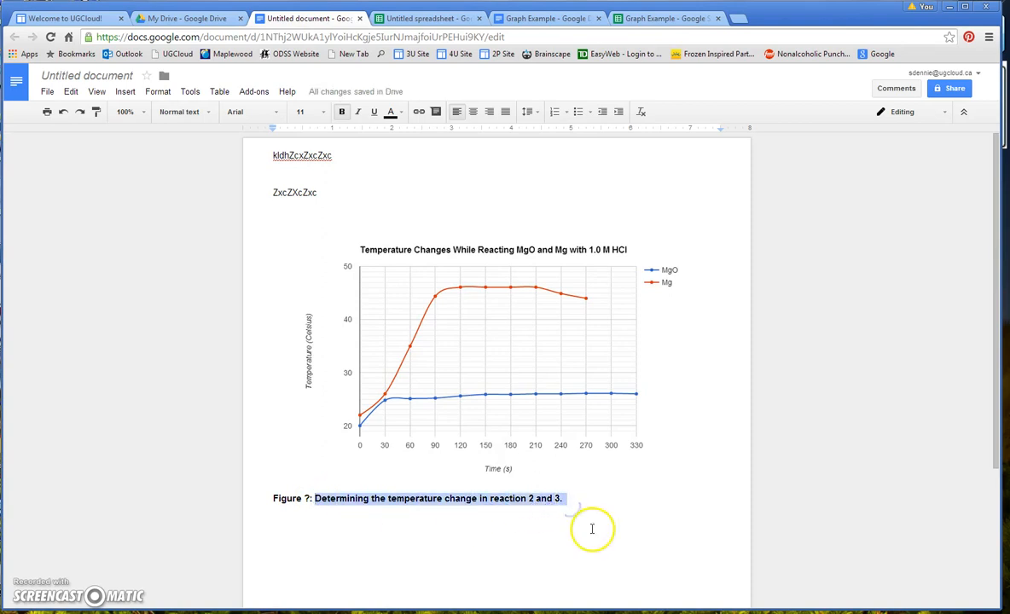
pyautogui.hotkey('ctrl', 'b')
pyautogui.click(609, 512)
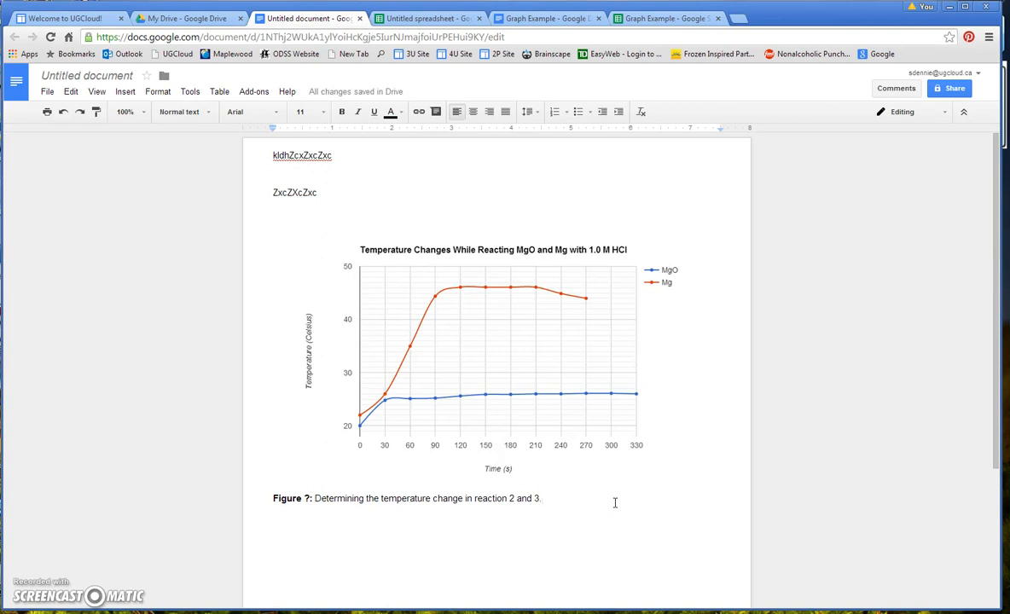
pyautogui.write('.')
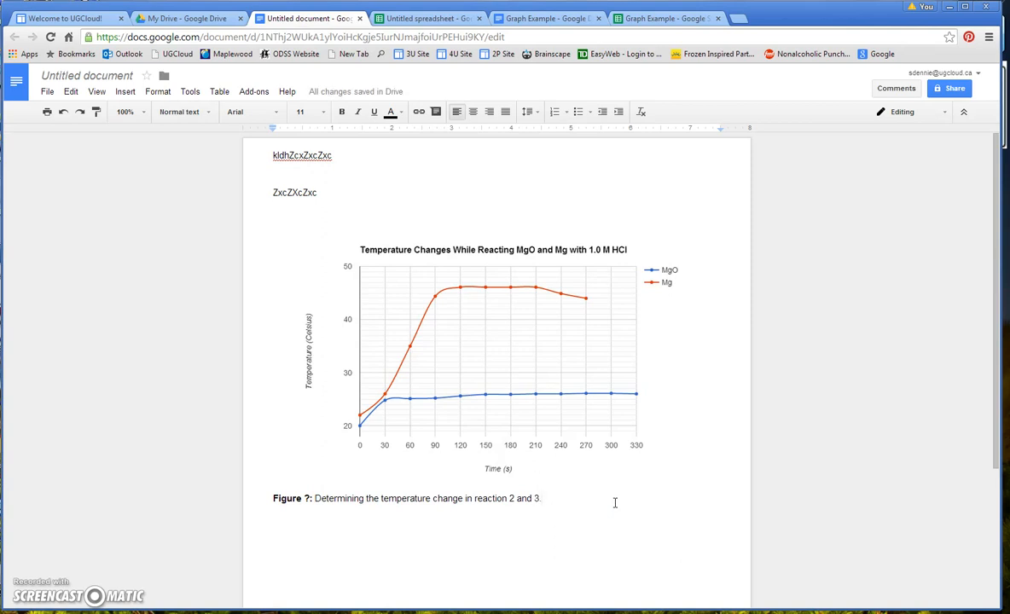